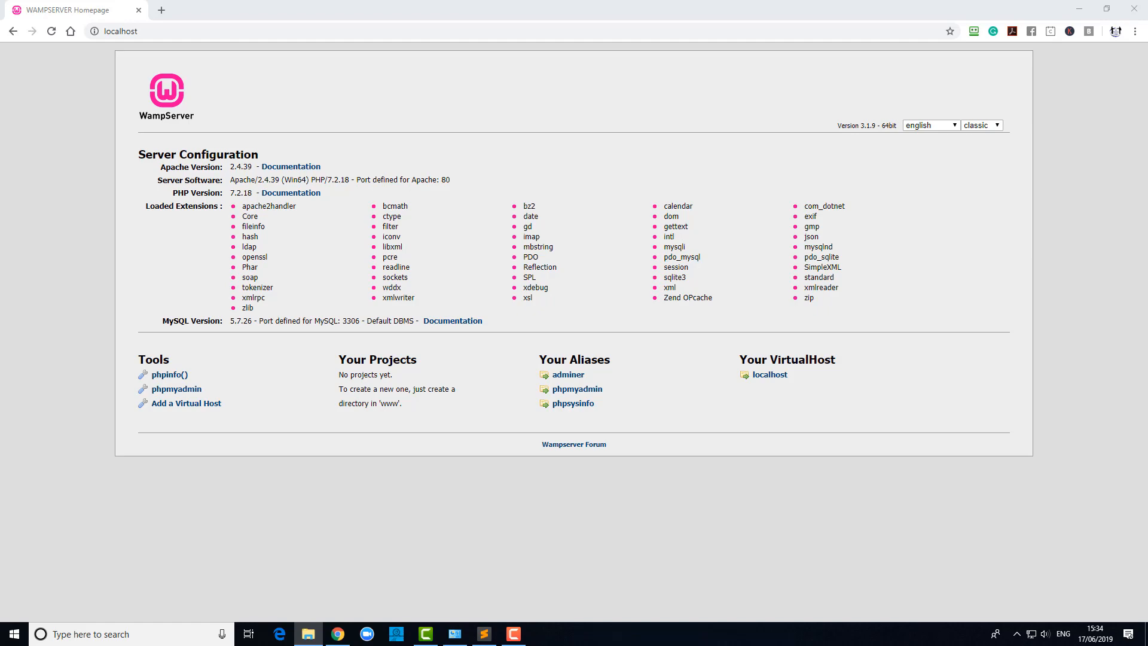
Restore the File Explorer This PC window over the WampServer localhost homepage.
click(308, 634)
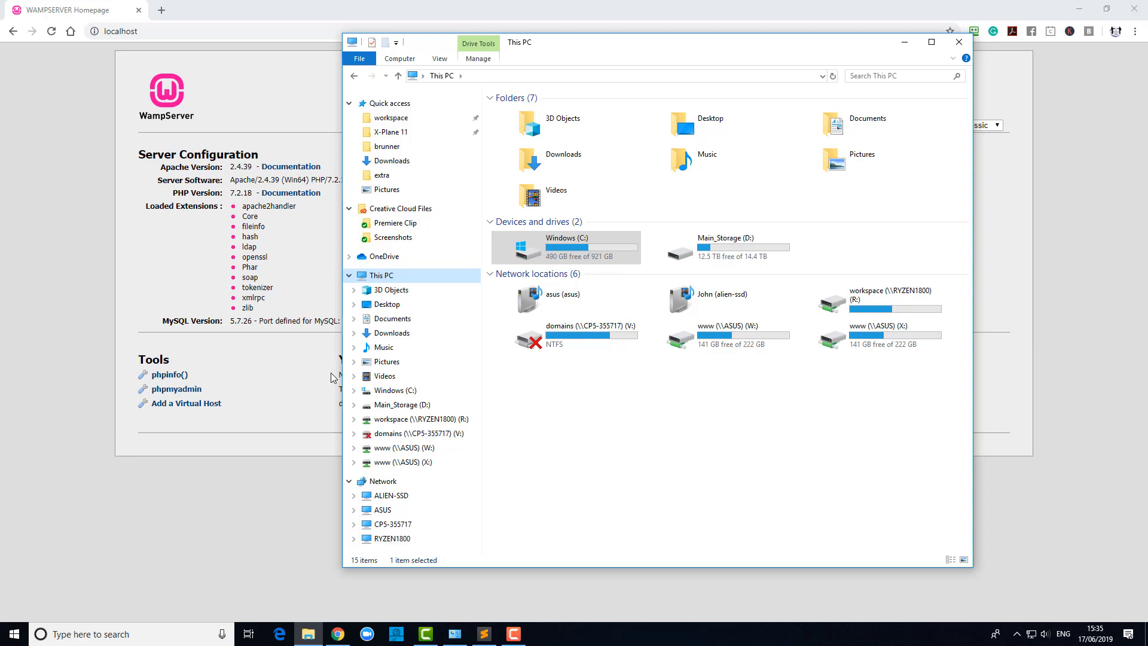
click(394, 391)
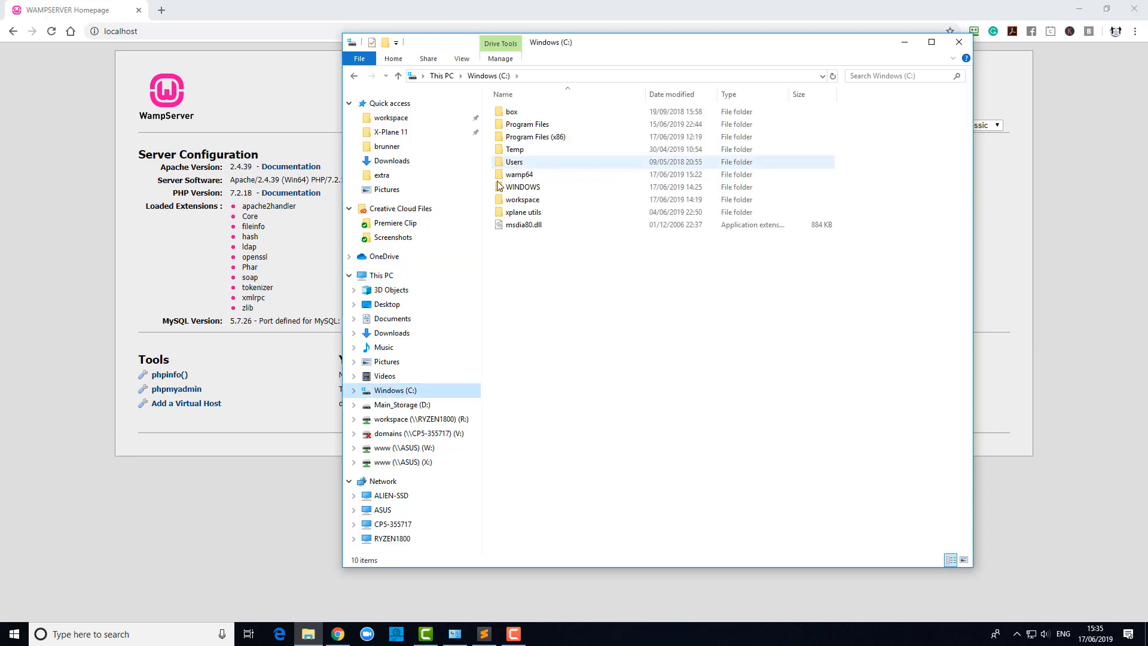
double_click(505, 175)
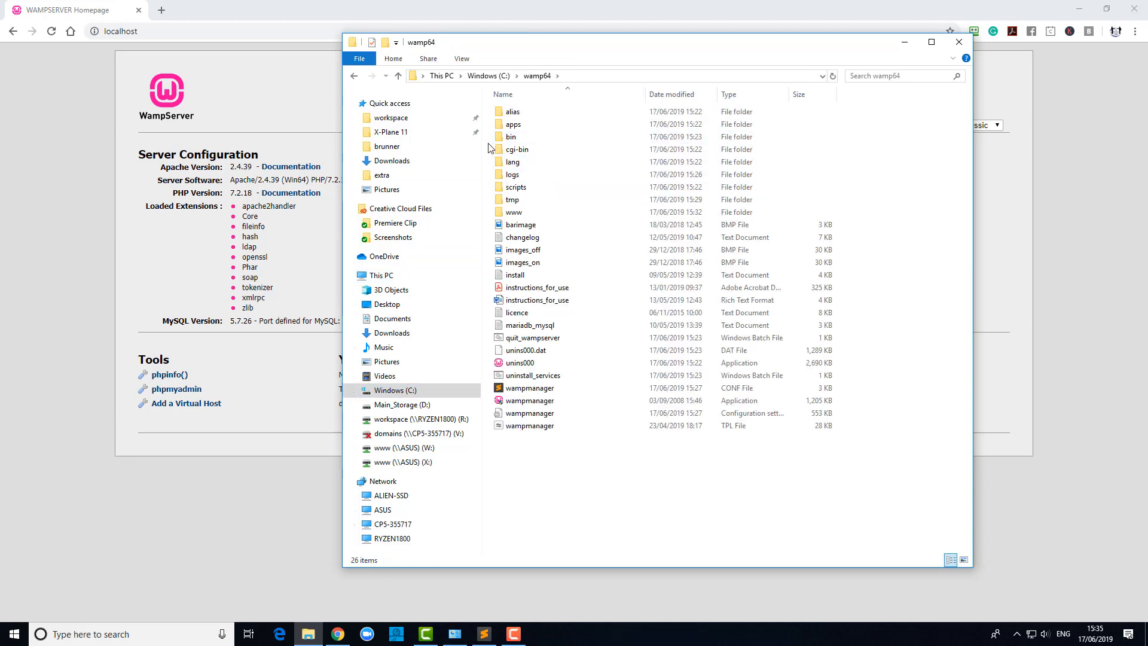
double_click(504, 213)
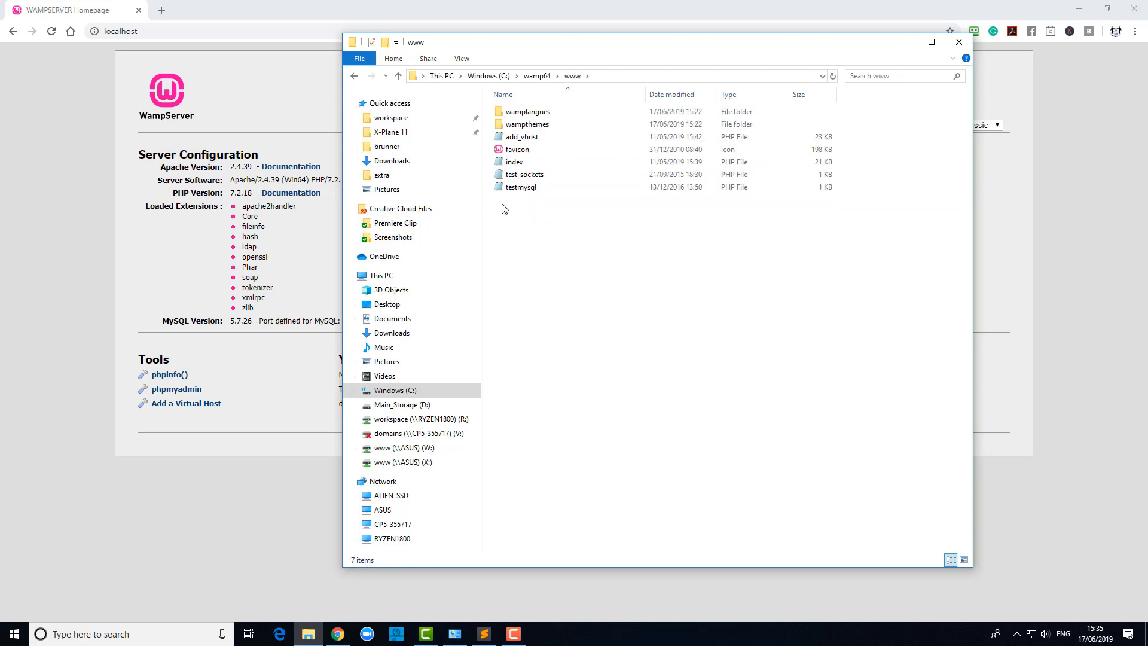
right_click(501, 219)
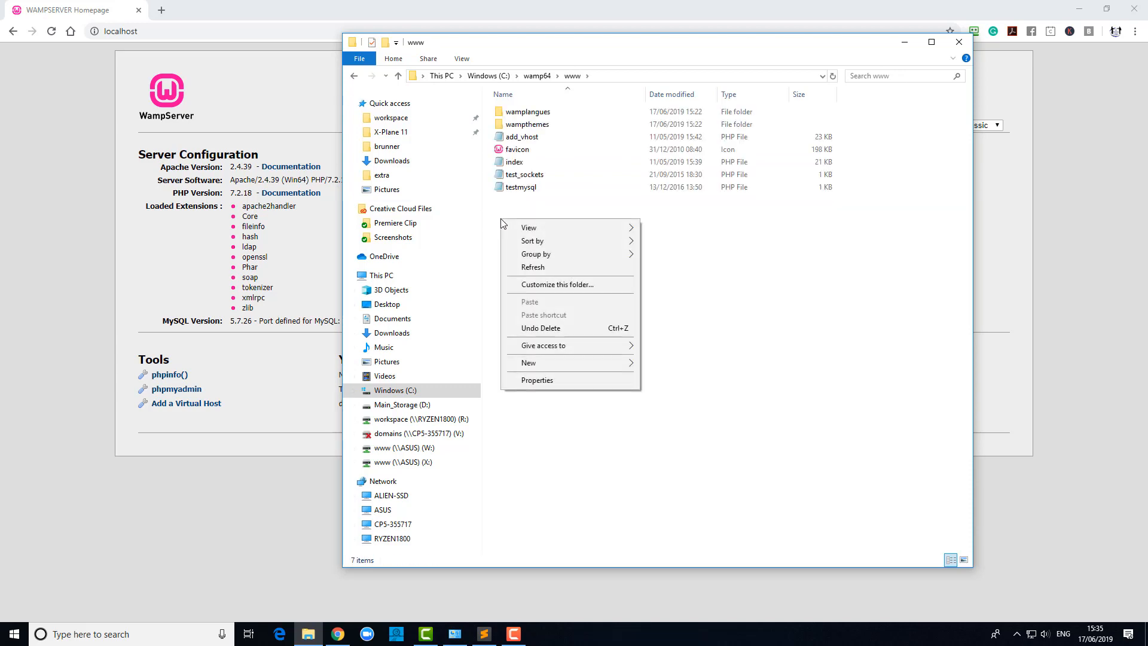
mouse_move(630, 368)
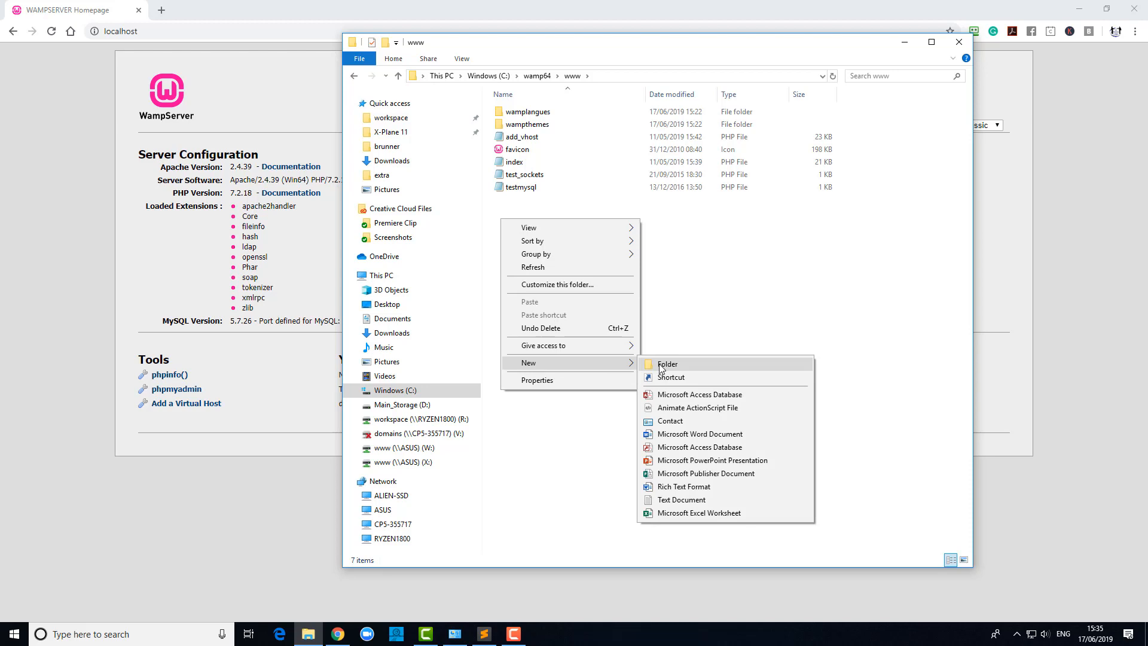
click(661, 368)
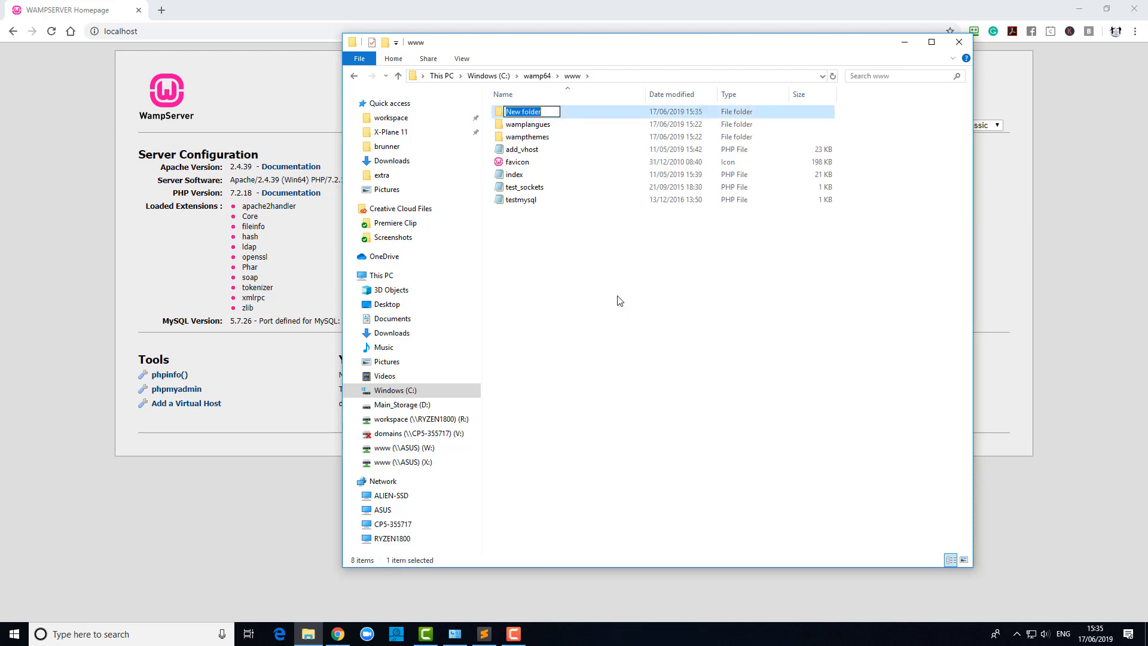
text(new.cc)
key(Return)
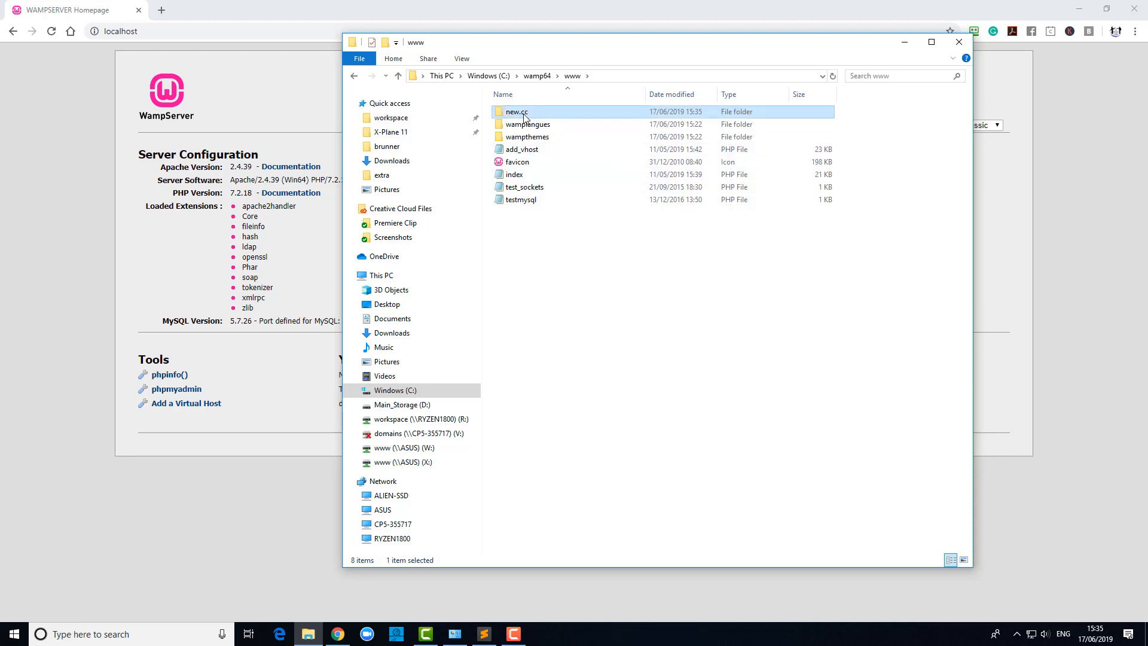
Copy the new.cc folder's full path and return to the WampServer homepage.
double_click(640, 112)
click(489, 74)
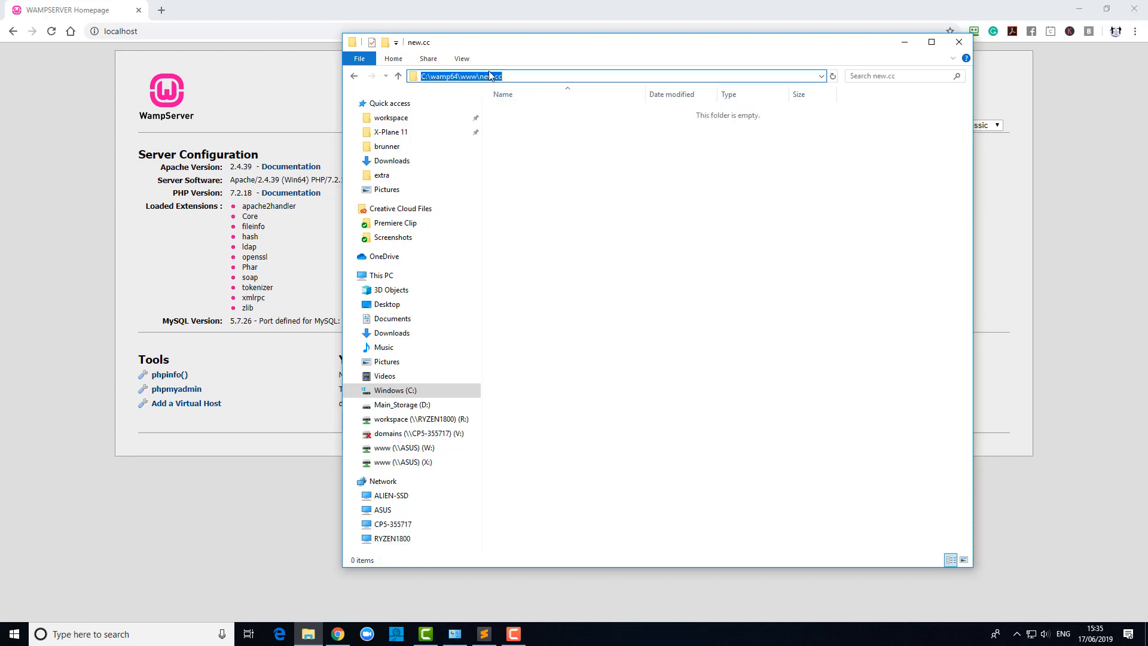
right_click(476, 77)
click(490, 113)
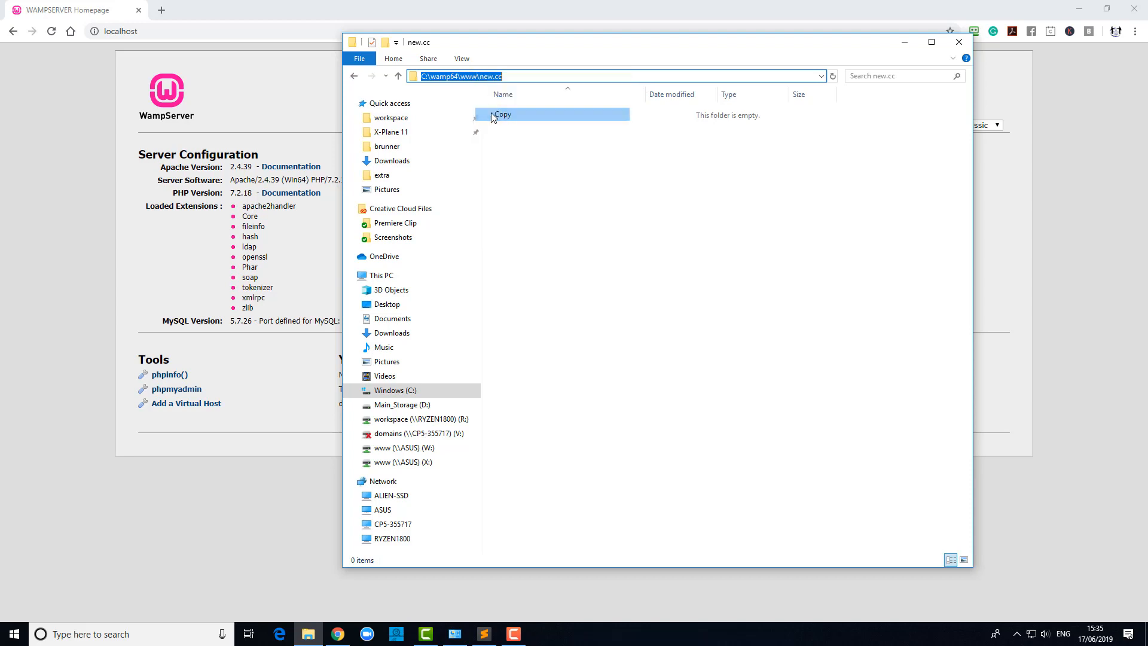
click(304, 103)
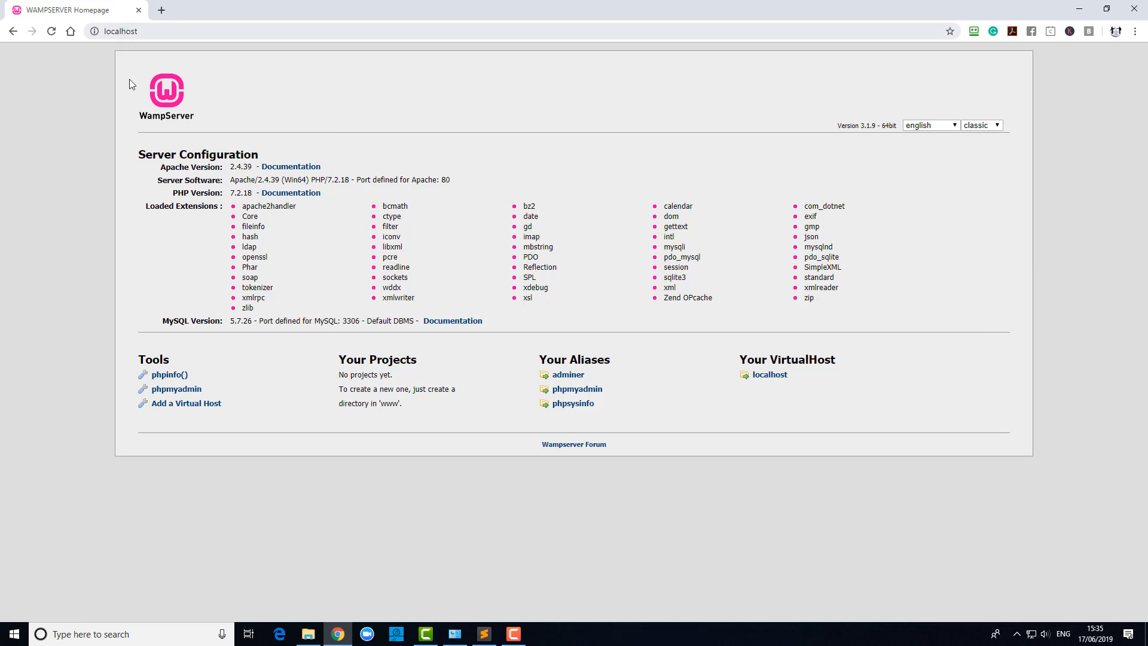
Add a virtual host named new.cc using the pasted C:\wamp64\www\new.cc path.
click(177, 404)
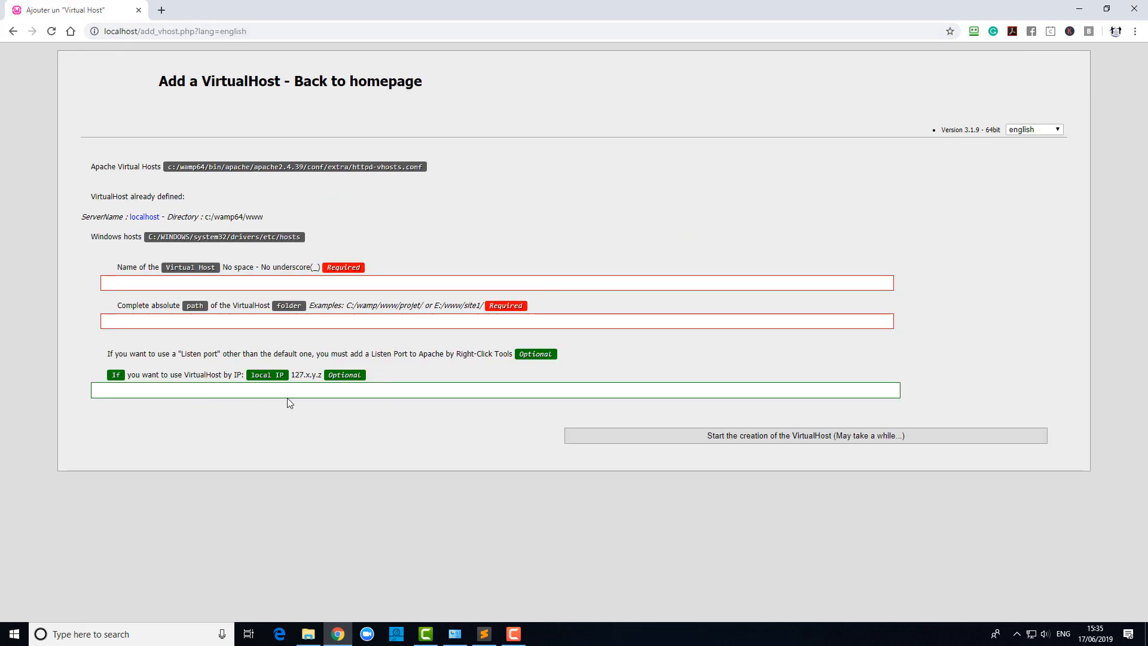
click(156, 286)
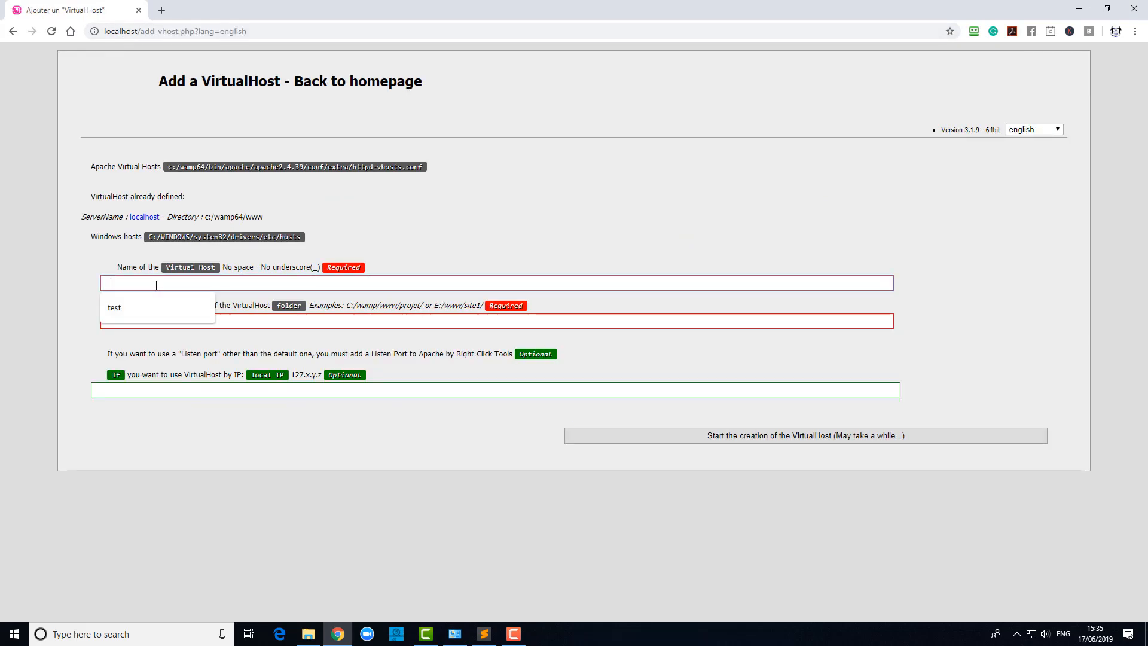
click(239, 326)
key(ctrl+v)
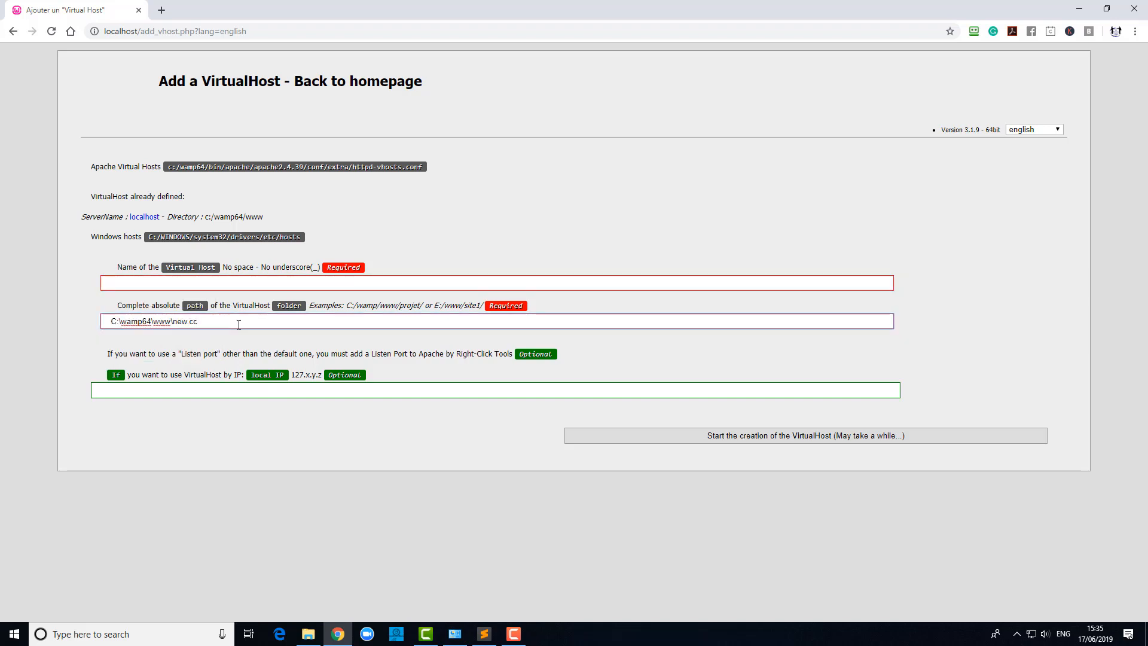
click(123, 283)
text(new.cc)
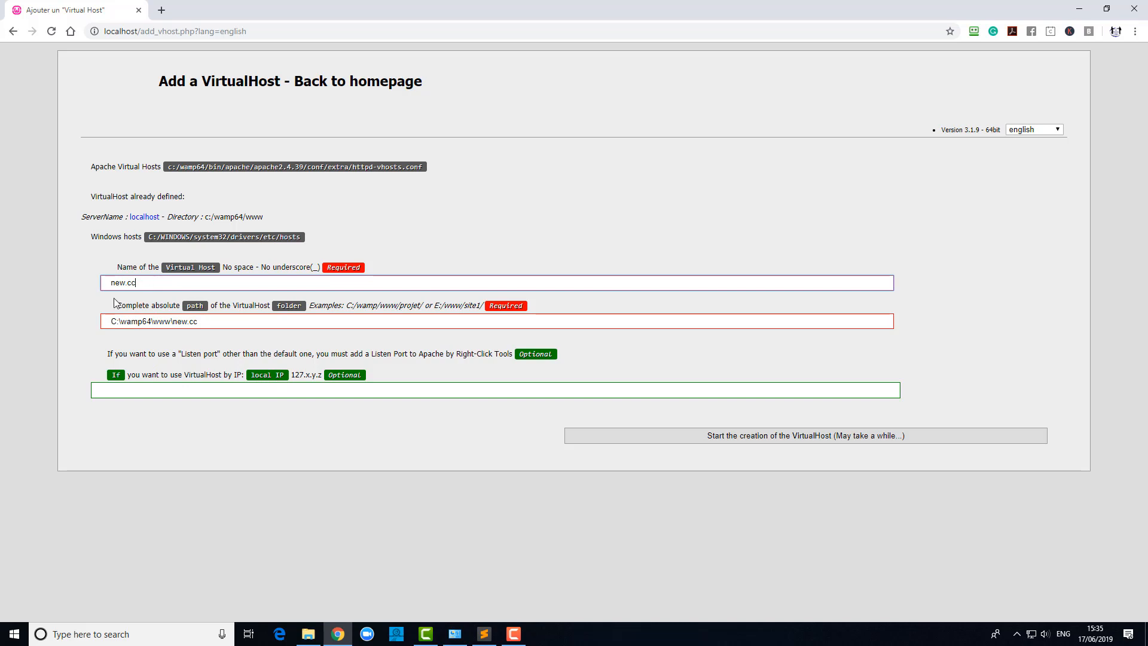
click(766, 433)
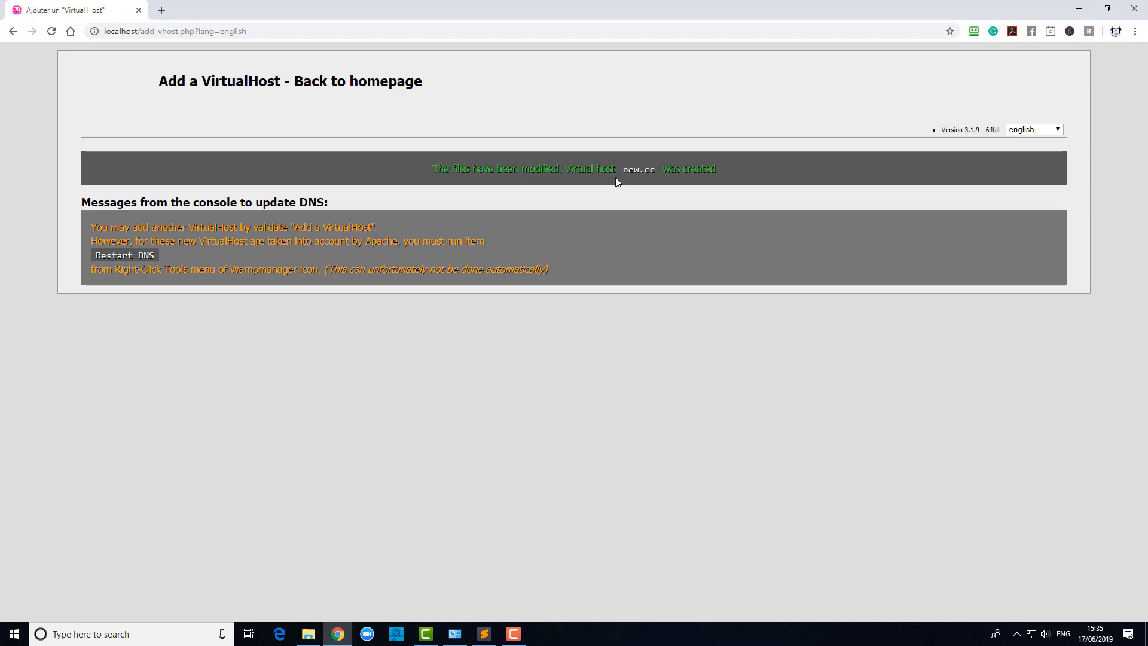
Go to new.cc in the browser address bar.
click(192, 28)
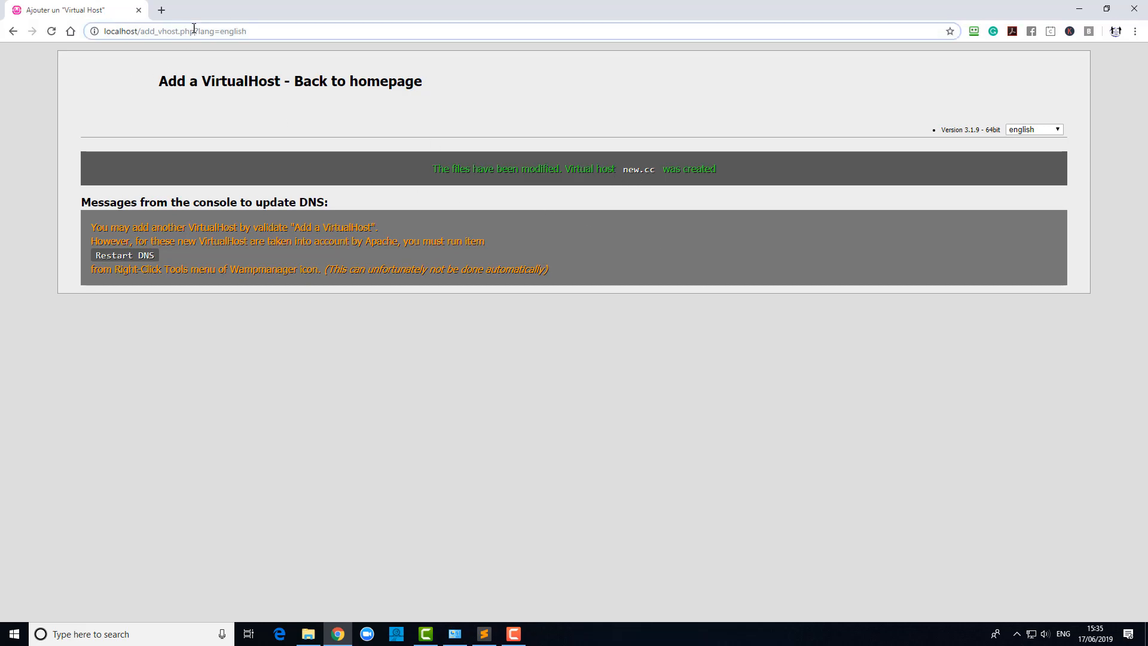
text(new.cc)
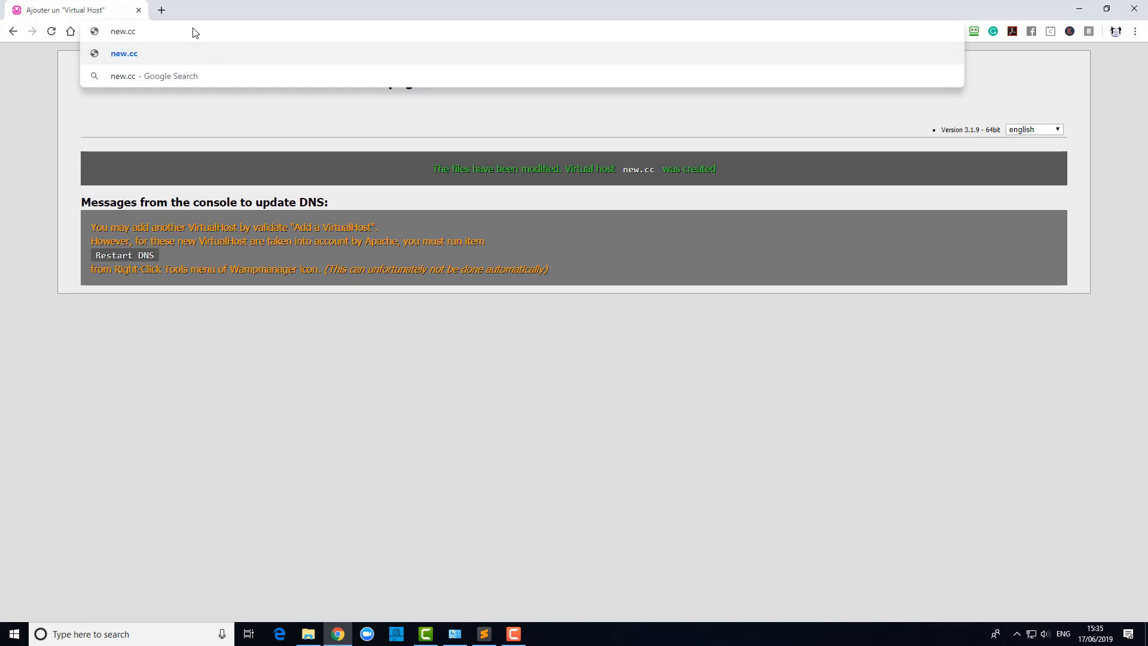
key(Return)
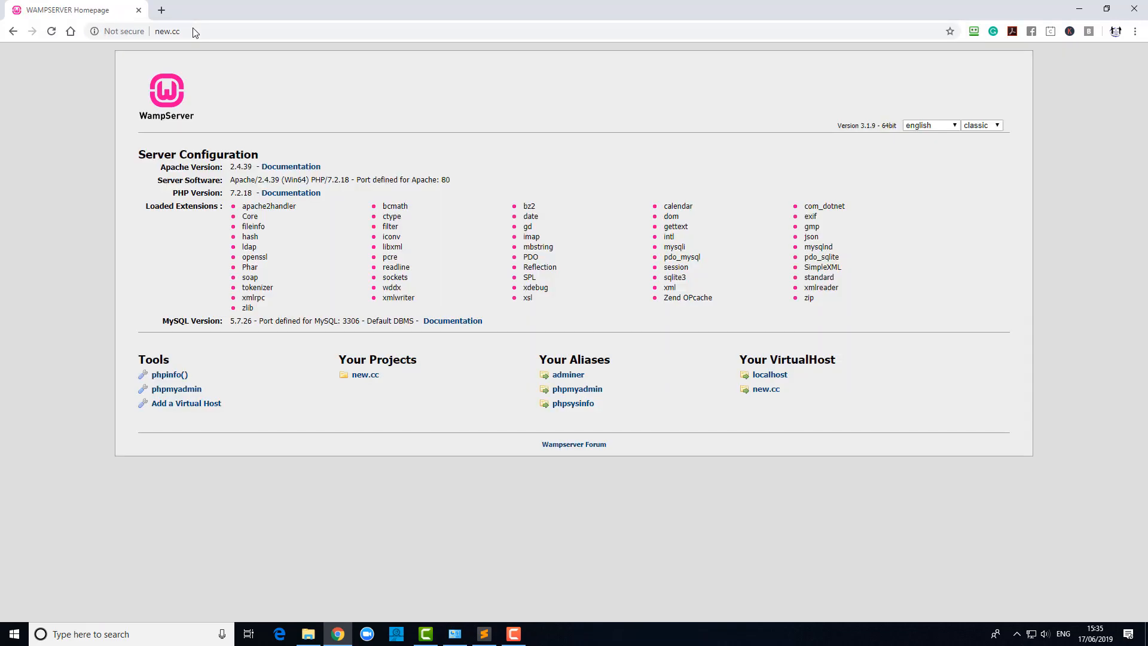
Restart the DNS from the WampServer tray menu's Tools submenu.
click(1017, 636)
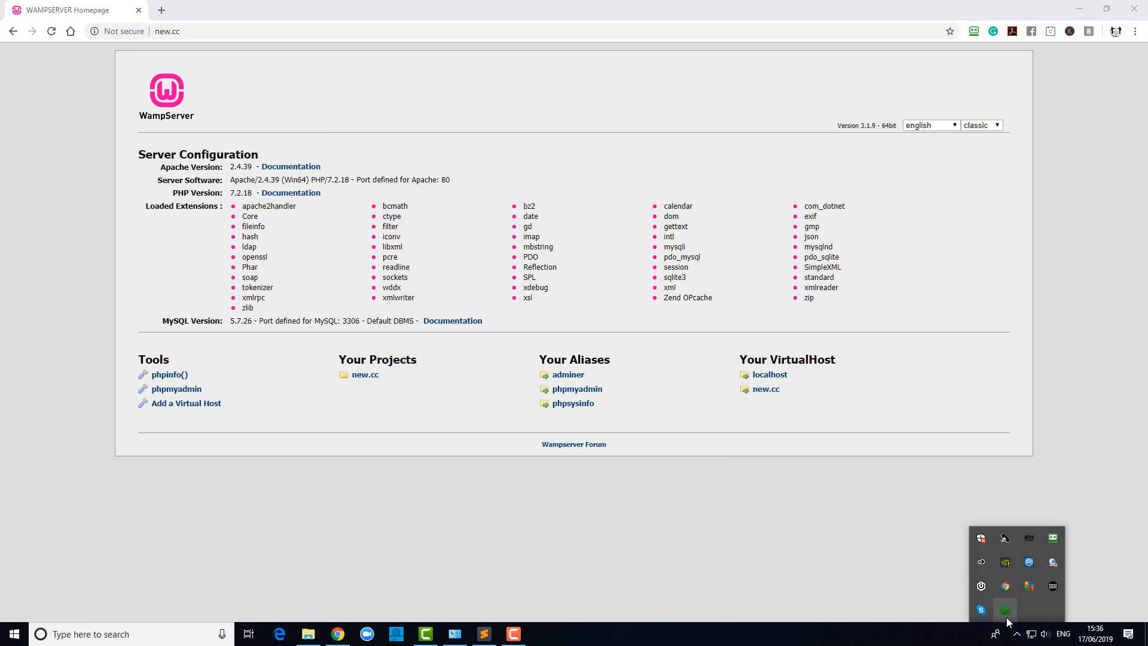
click(1006, 614)
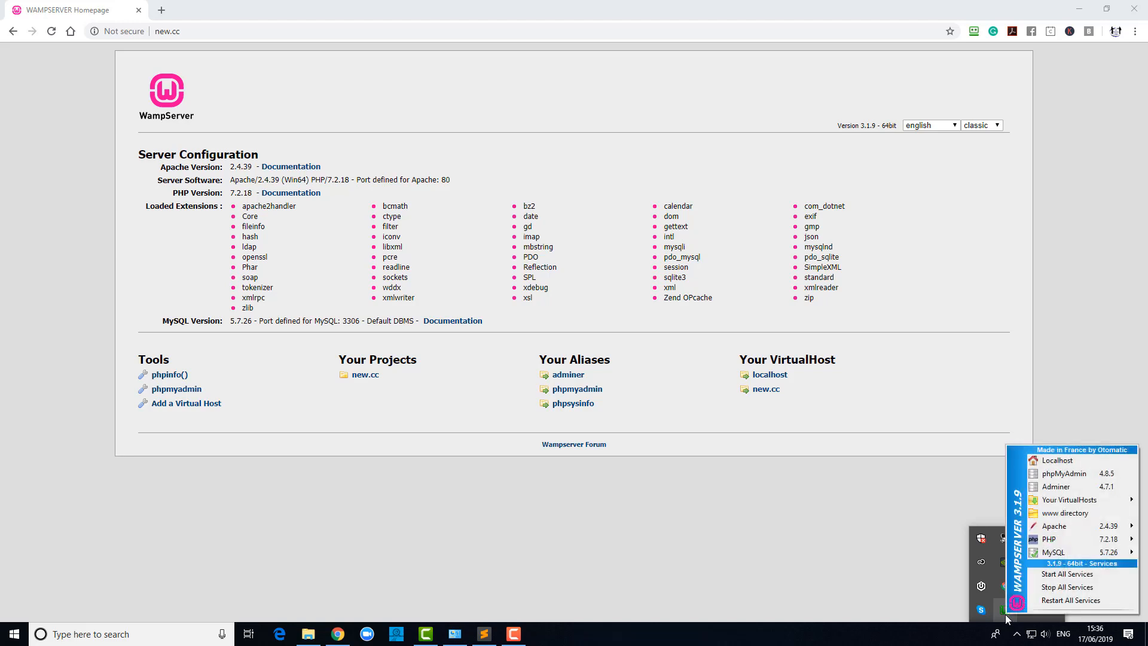
right_click(1006, 614)
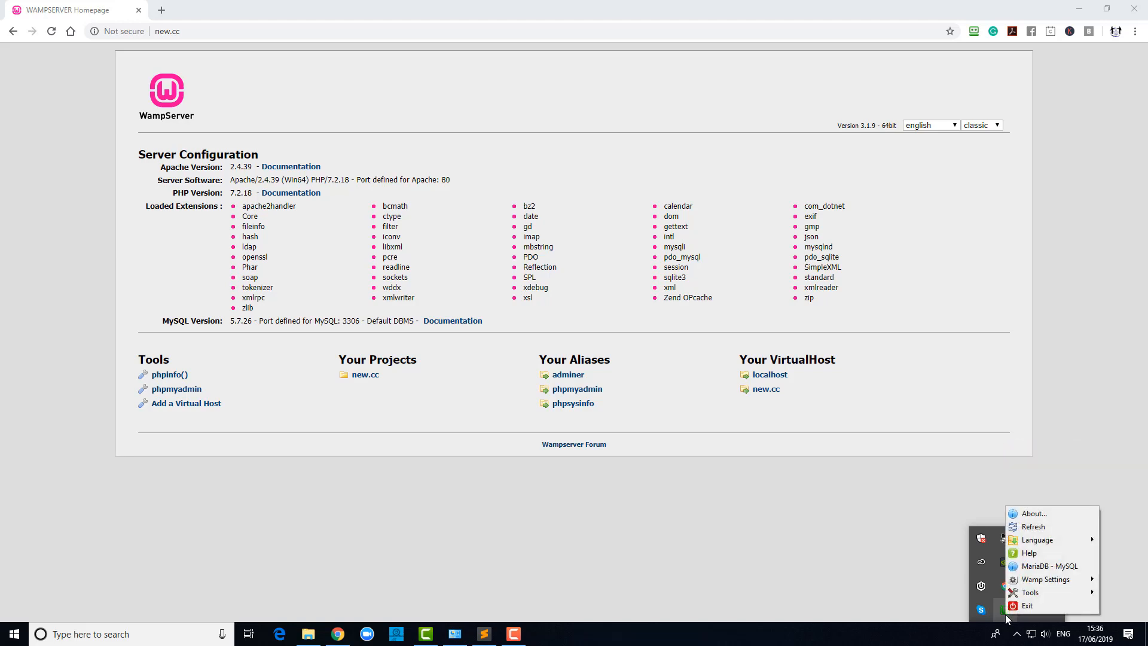
mouse_move(1035, 592)
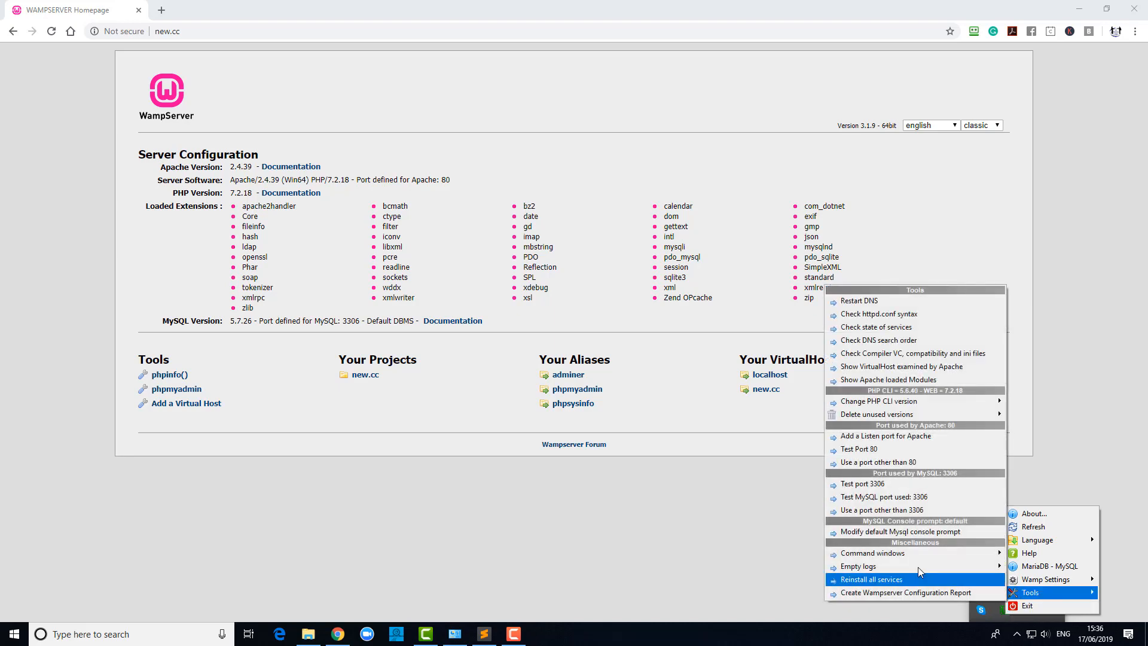
click(856, 304)
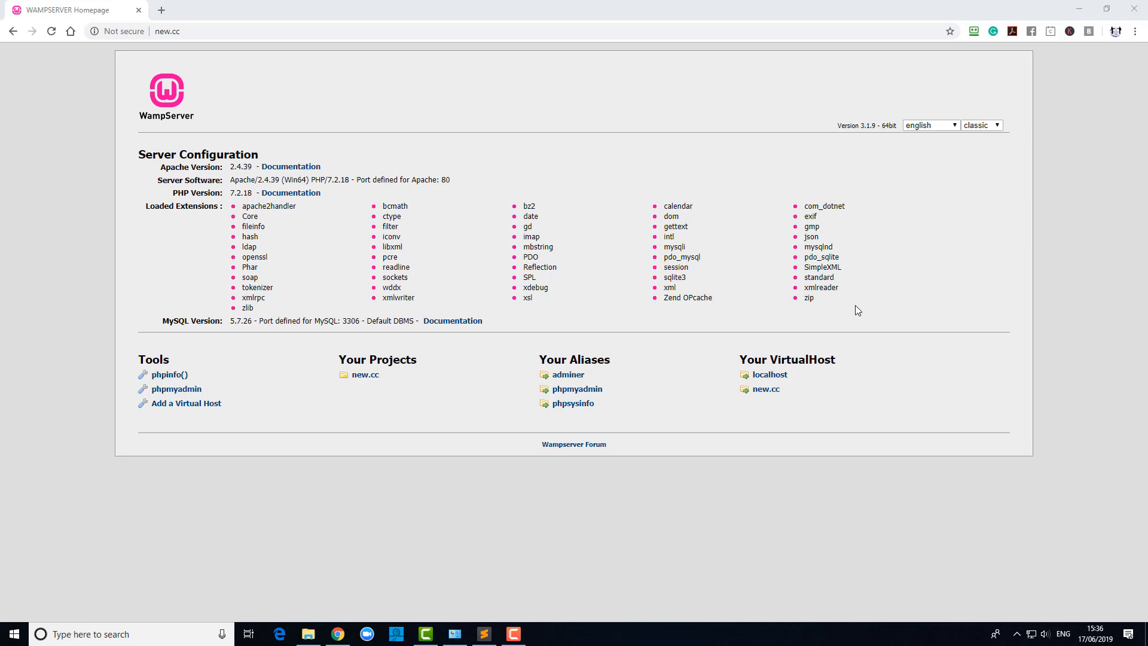
Reload new.cc to get the empty Index of / listing, then bring up File Explorer.
click(51, 33)
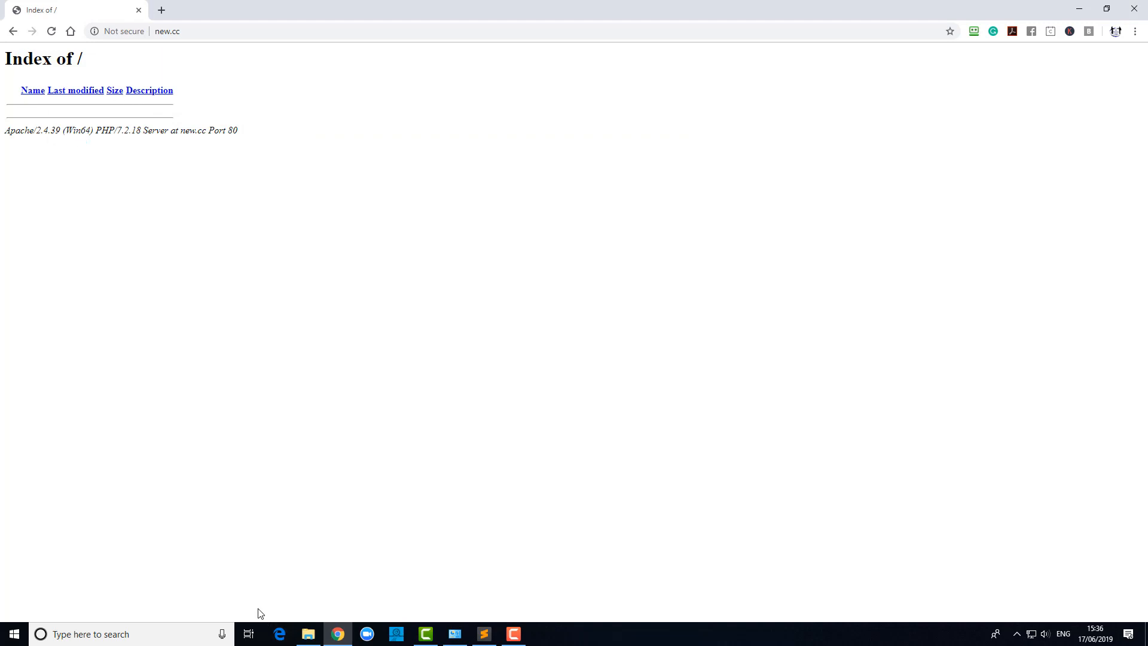
click(309, 635)
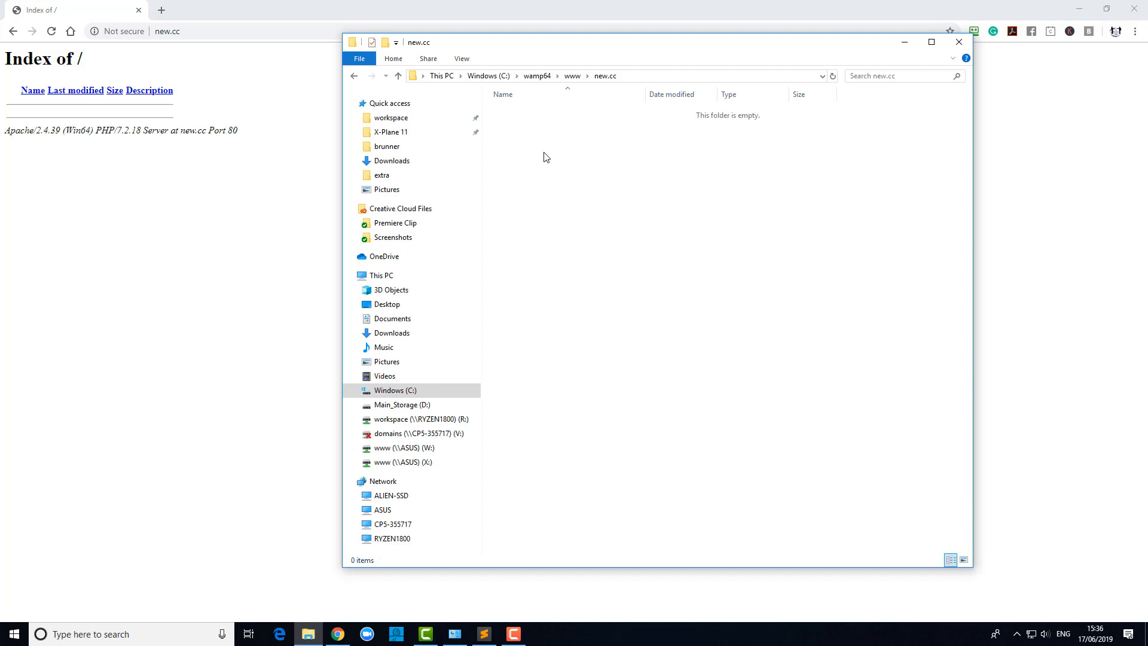
Add a new empty text document to the new.cc folder, named index.htm.
right_click(544, 153)
mouse_move(660, 300)
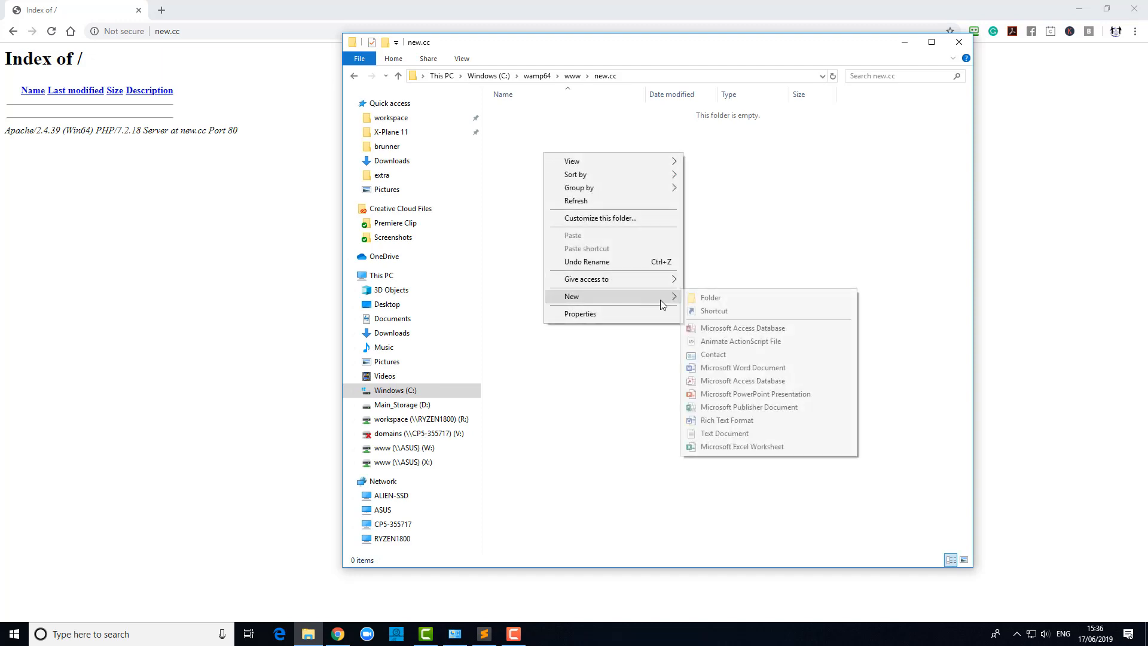
click(733, 434)
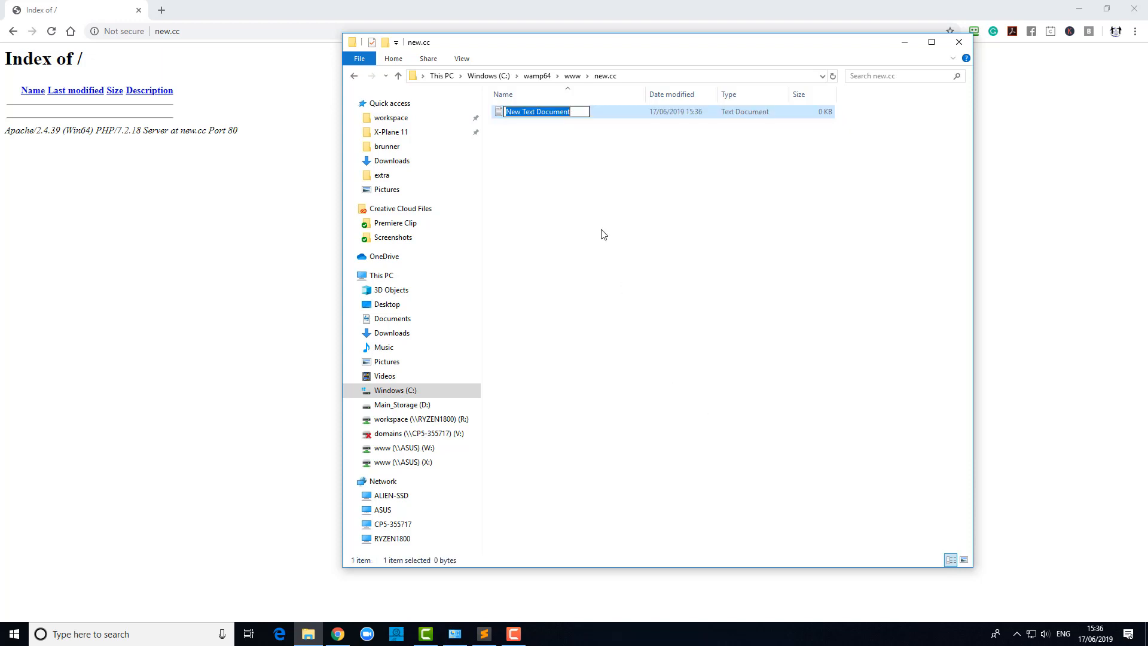
text(inde)
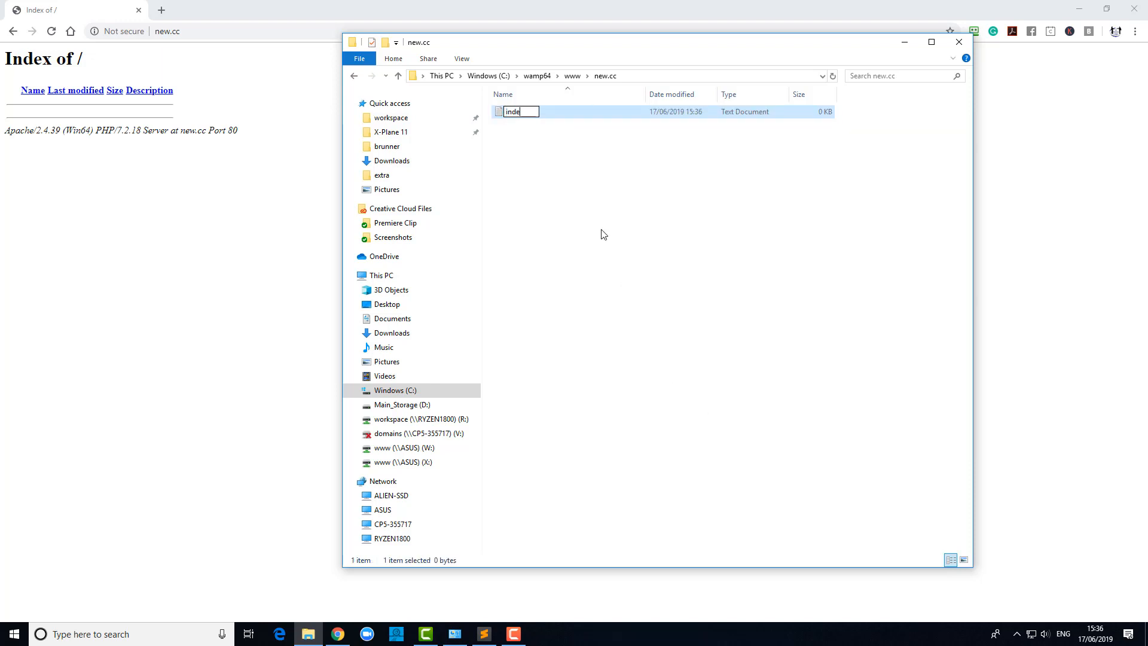
text(xlhtm)
key(BackSpace)
key(BackSpace)
key(BackSpace)
text(htm)
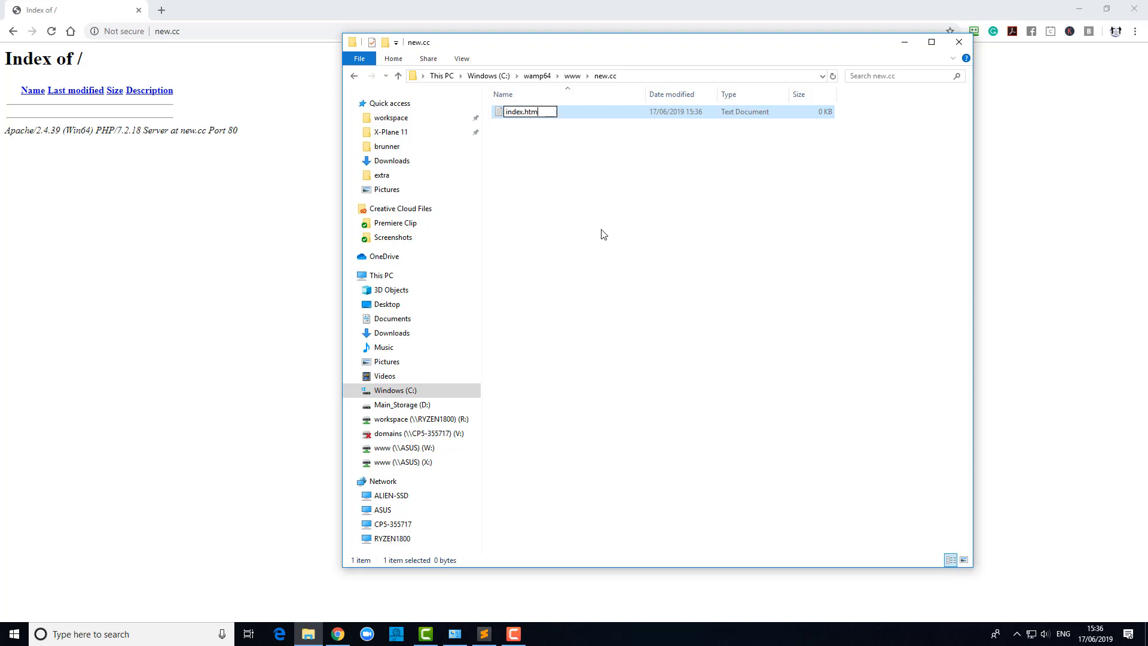
key(Return)
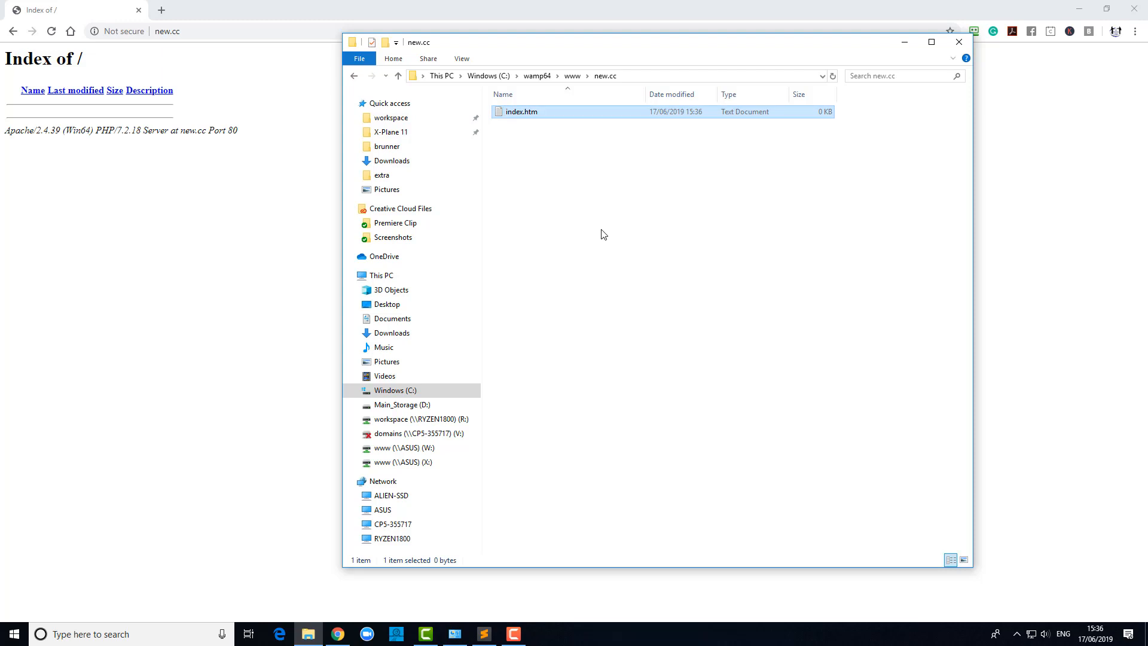
Re-save index.htm from Notepad as All Files type, replacing the original, and close Notepad.
double_click(525, 116)
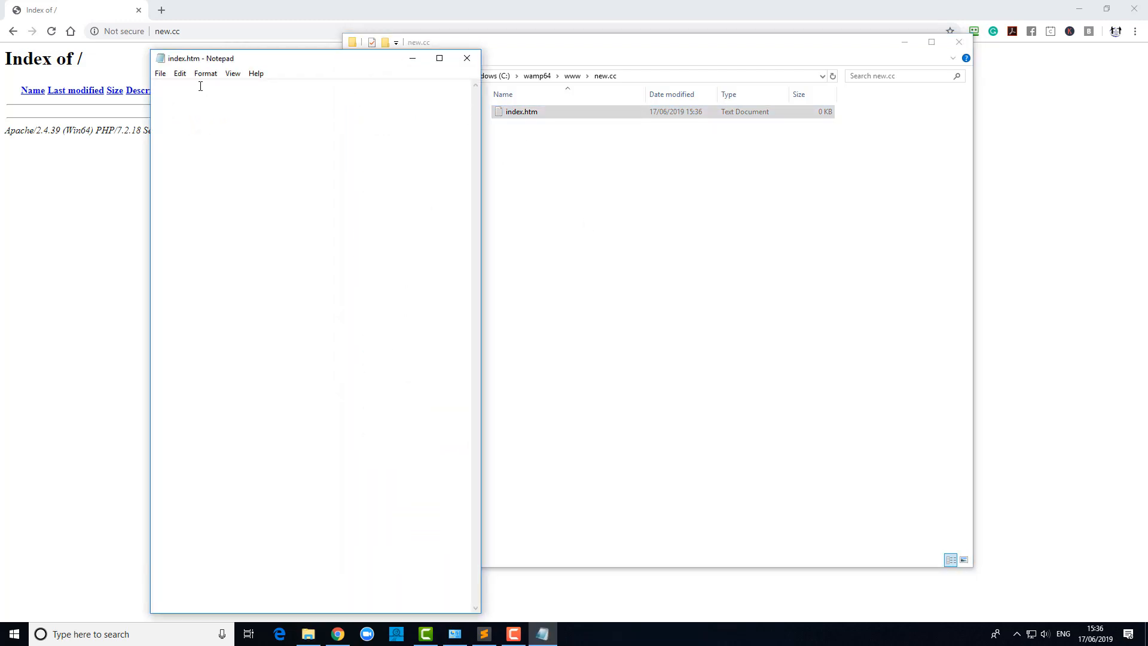
click(160, 73)
click(176, 128)
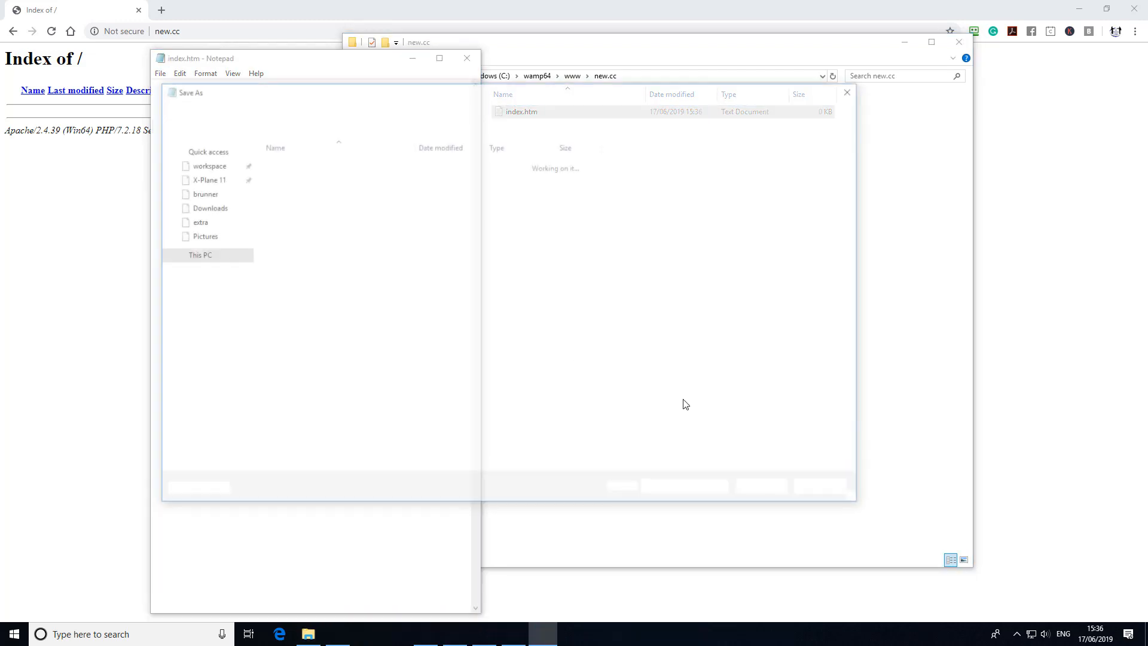
click(844, 465)
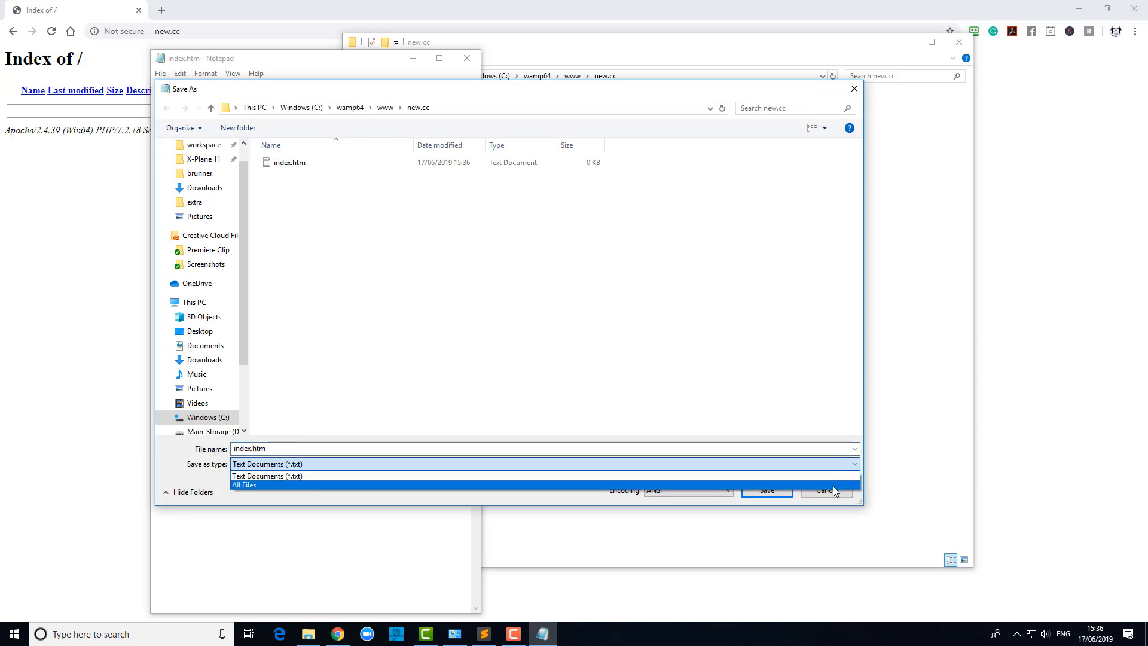
click(833, 485)
click(772, 494)
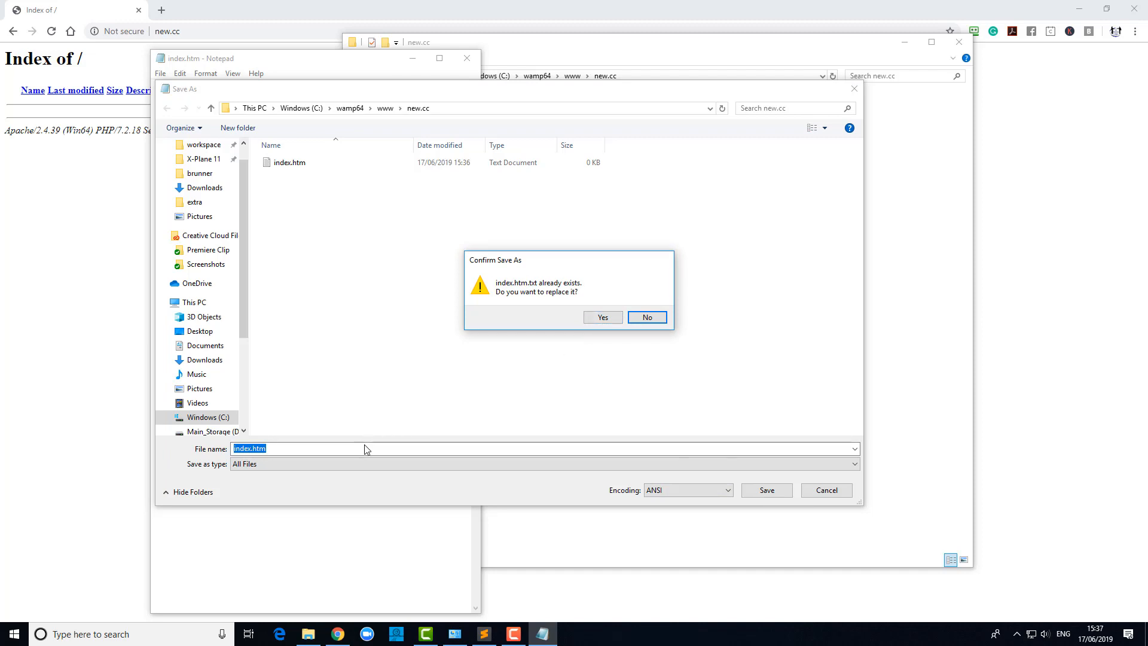
click(598, 319)
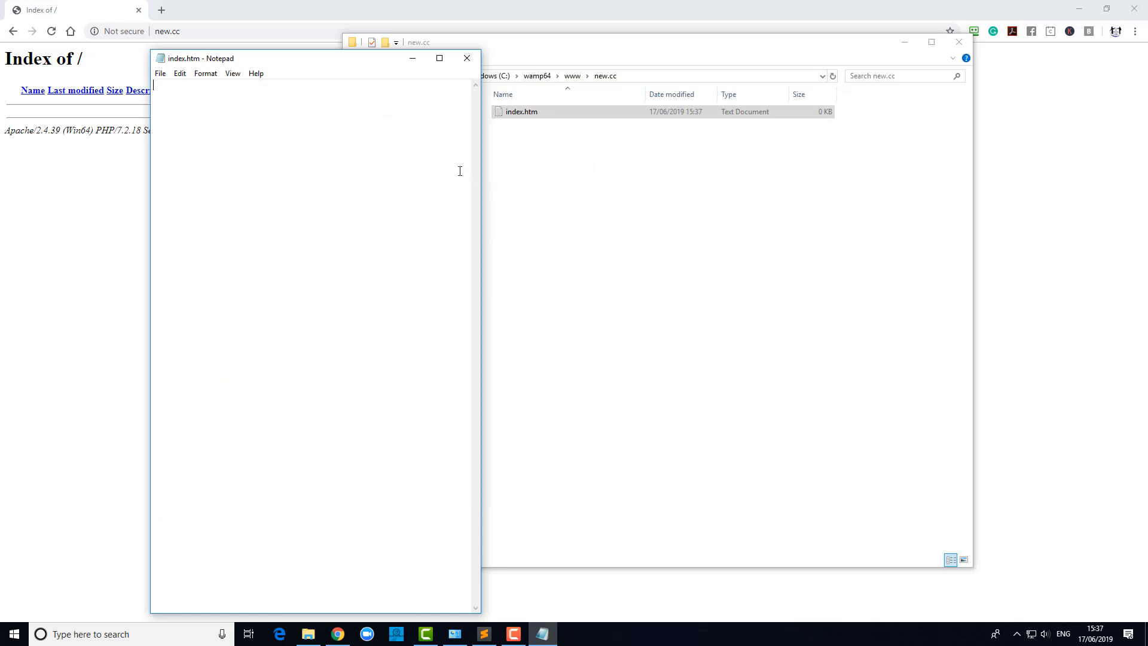
click(467, 58)
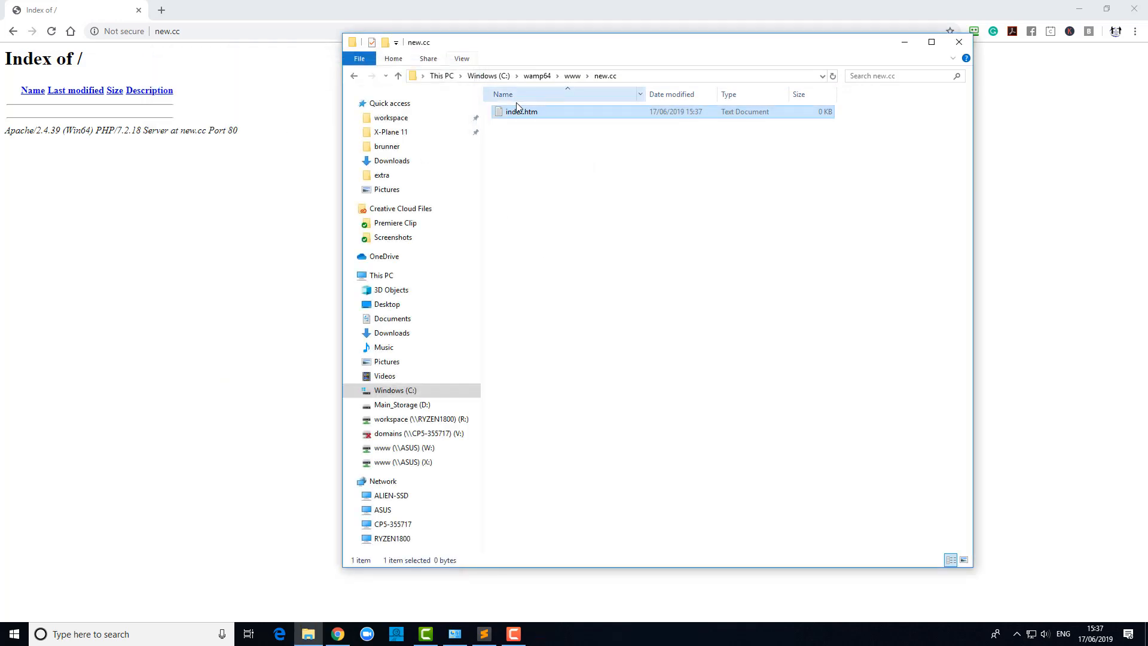
right_click(520, 114)
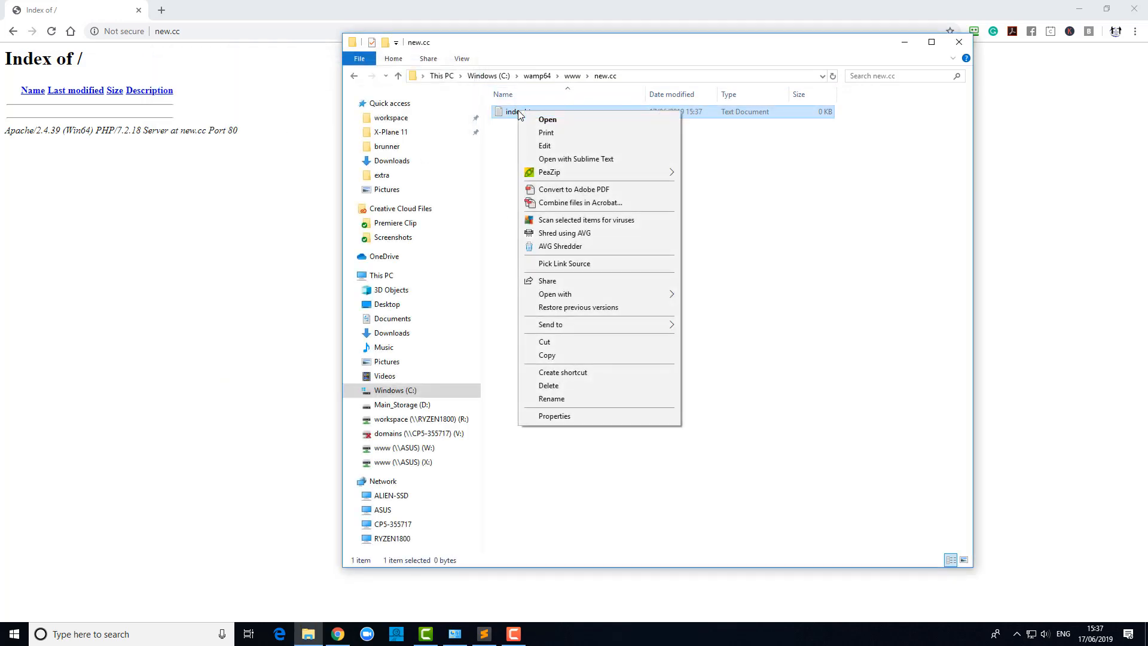
click(538, 401)
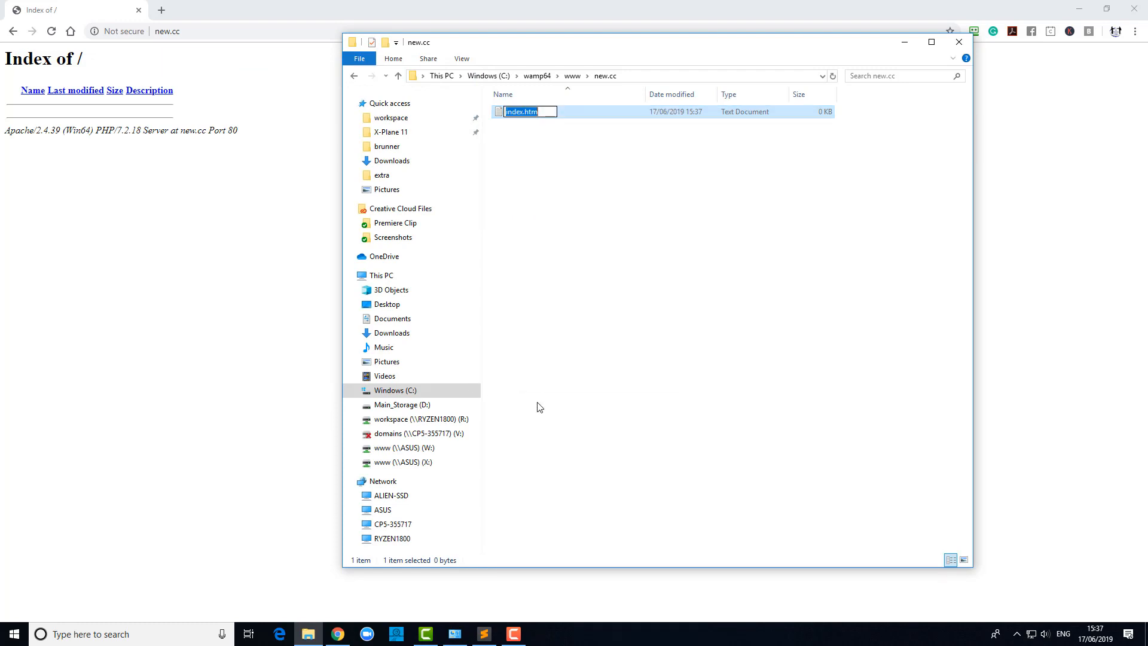
text(index.htm)
key(Return)
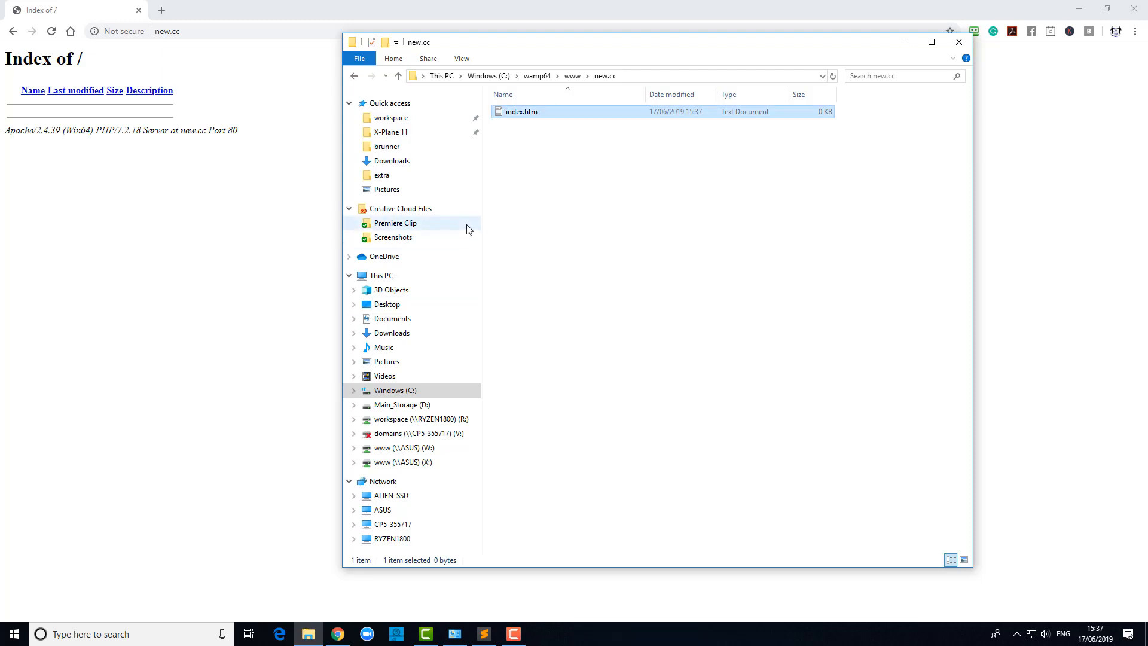
right_click(514, 113)
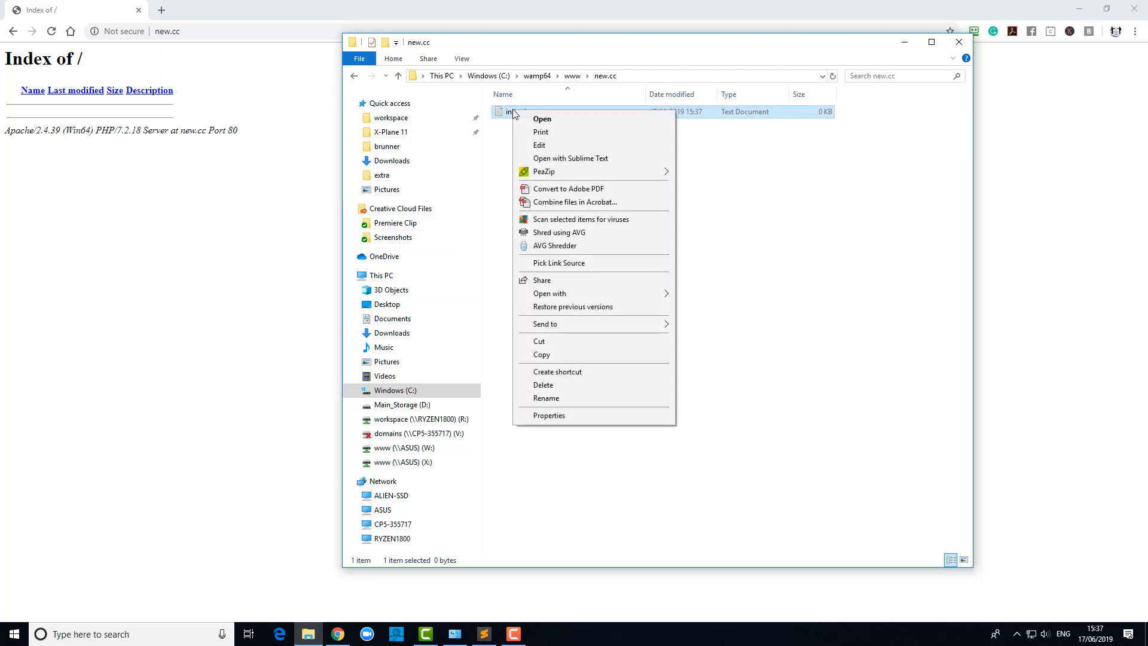
Open index.htm in Sublime Text and save it as an HTML file named index.html.
click(569, 159)
click(9, 20)
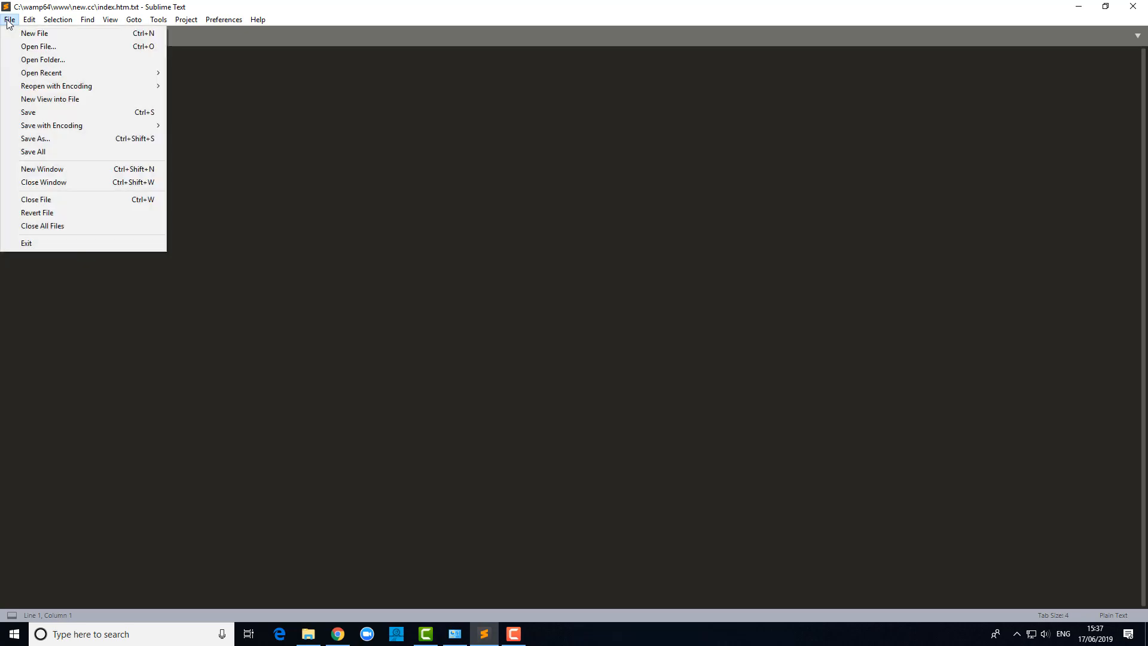
click(9, 138)
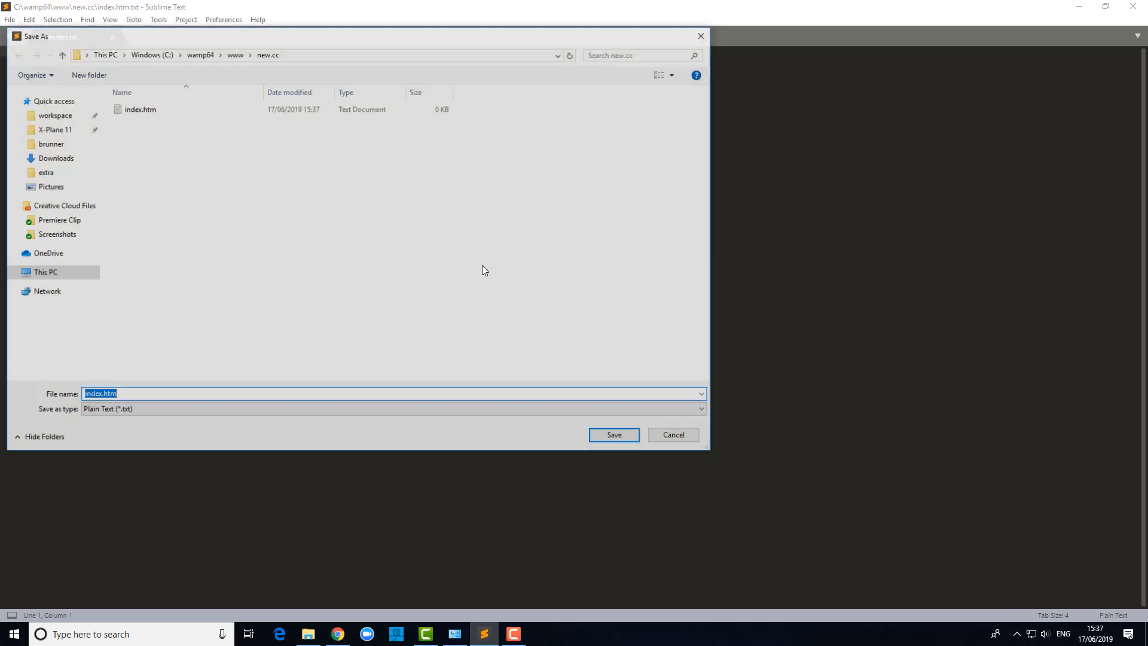
click(596, 410)
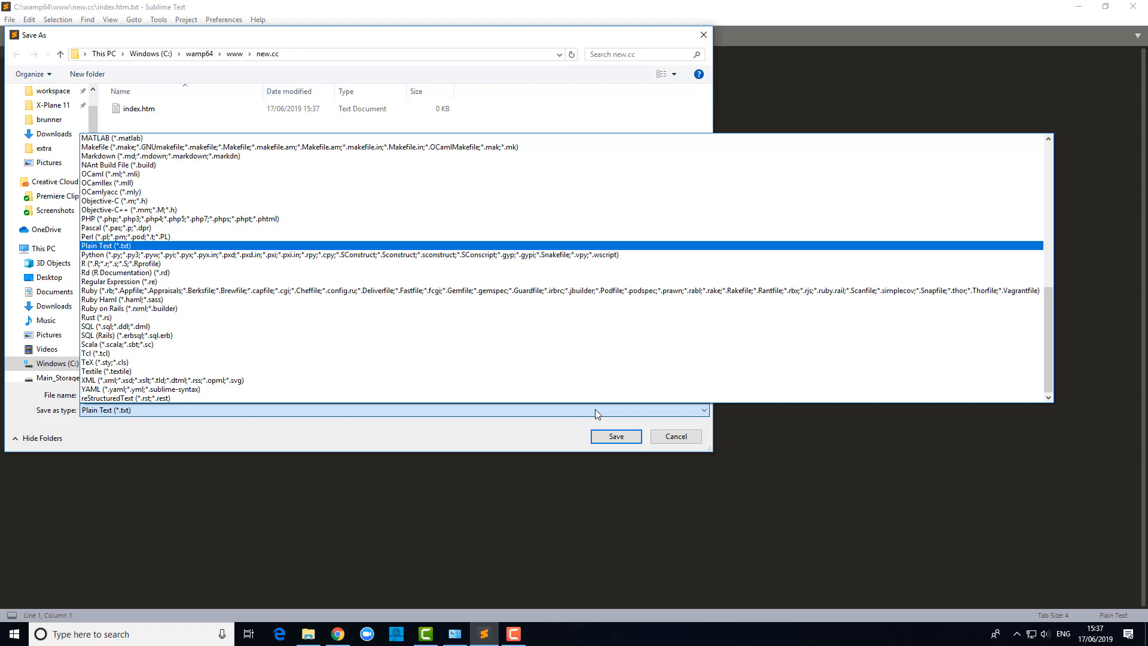
click(596, 412)
click(154, 410)
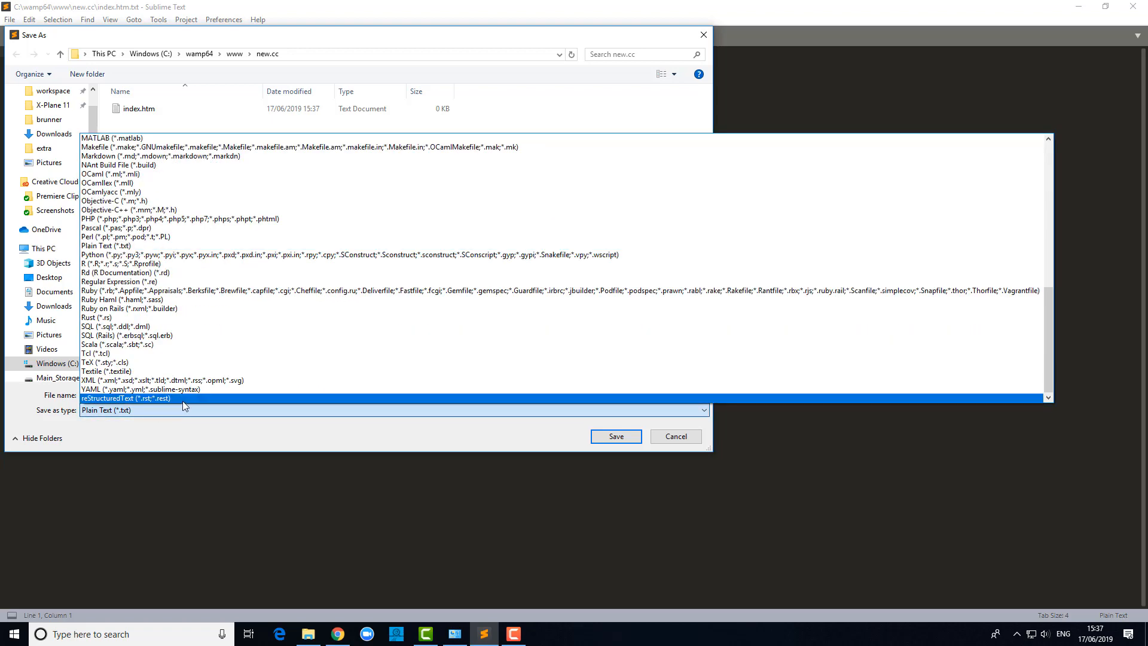
scroll(182, 399, up, 7)
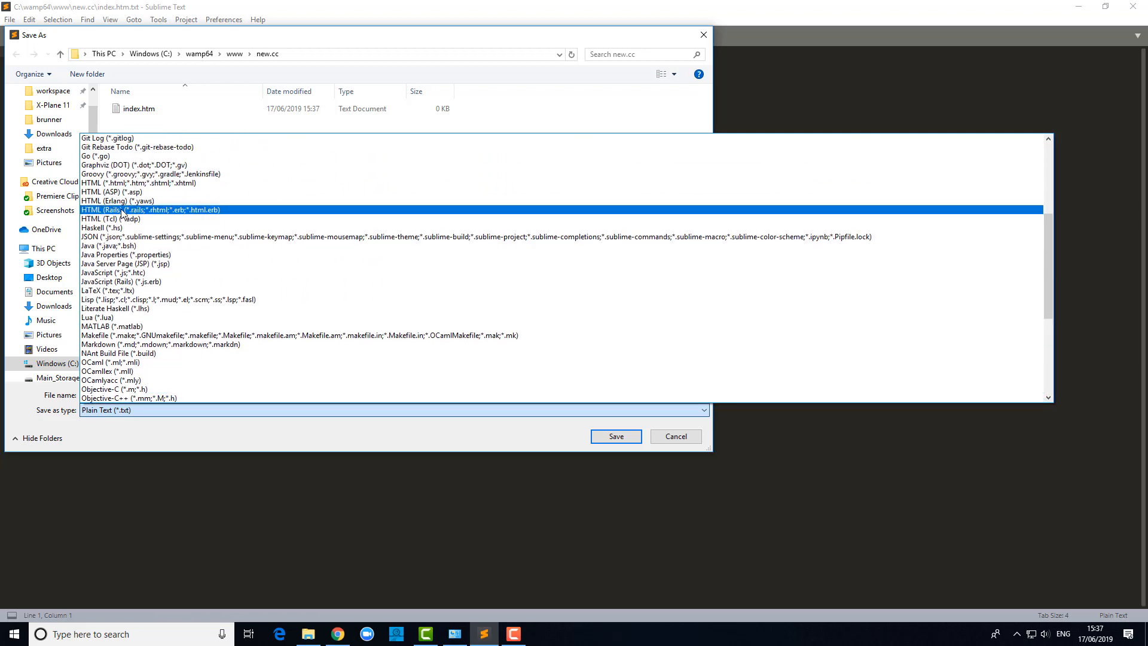
click(151, 182)
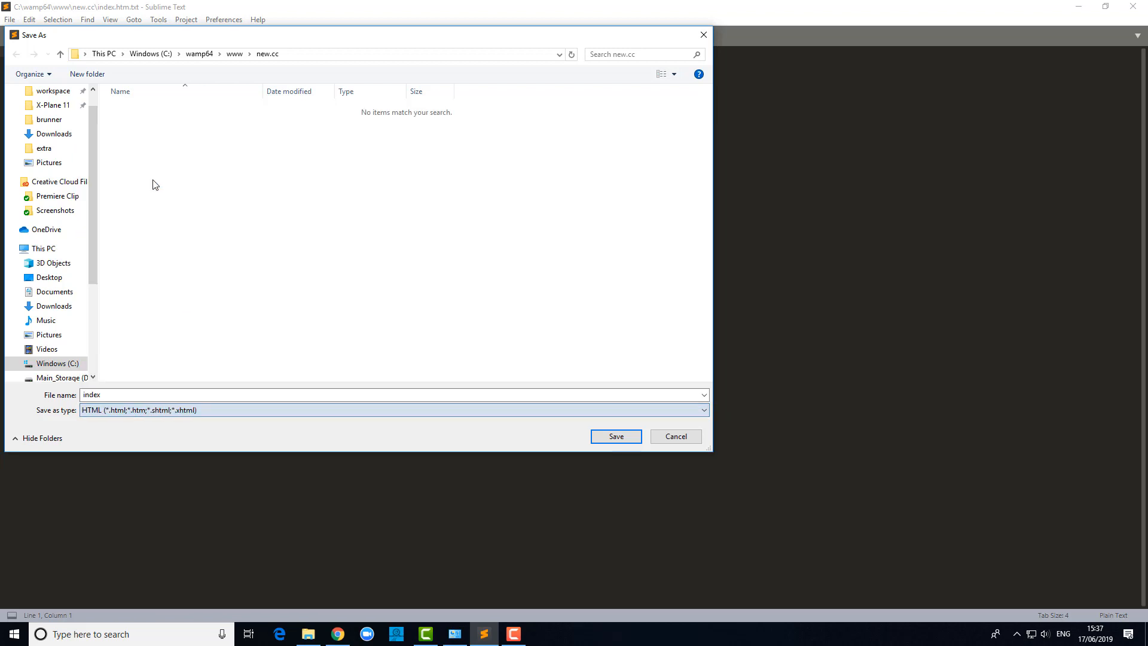
click(128, 395)
click(127, 396)
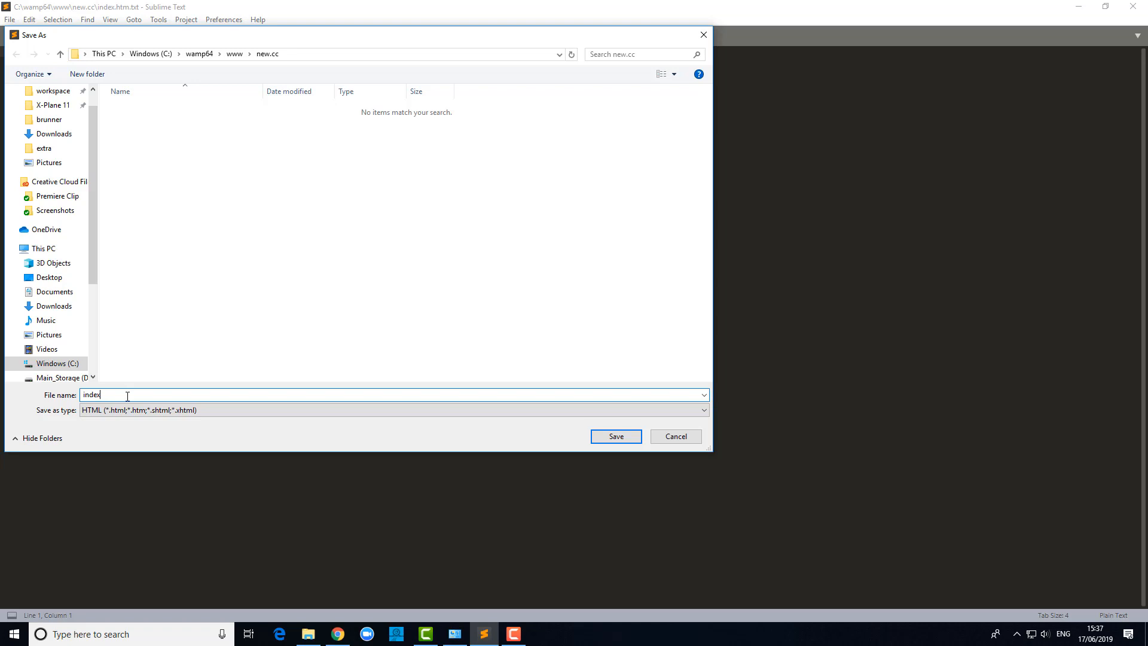
text(.html)
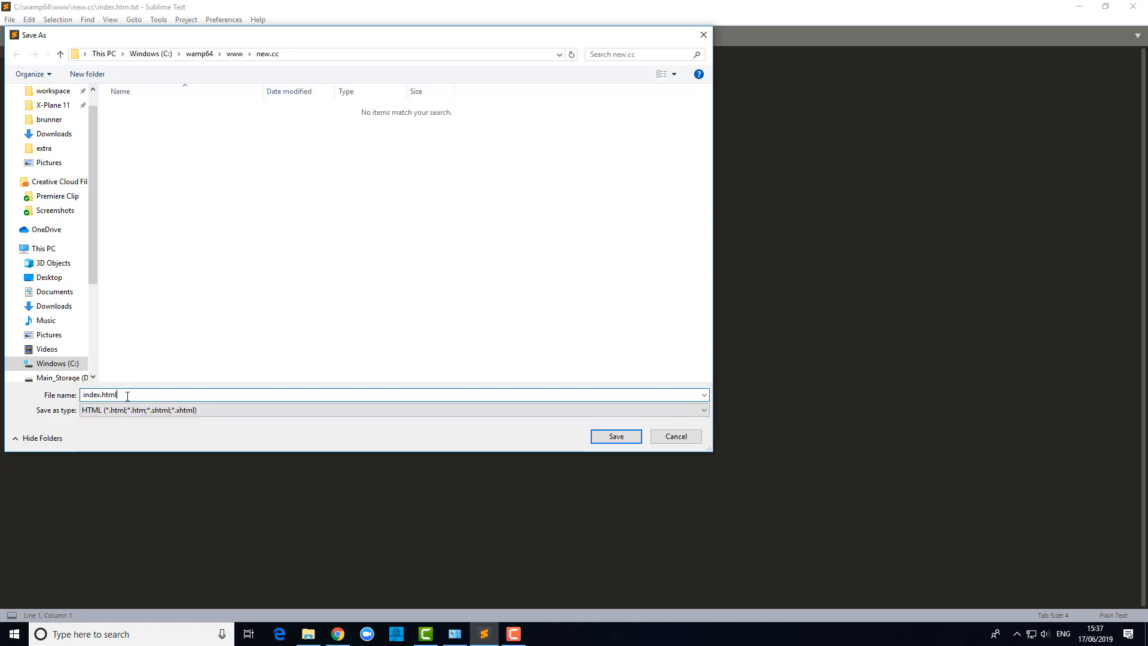
key(Return)
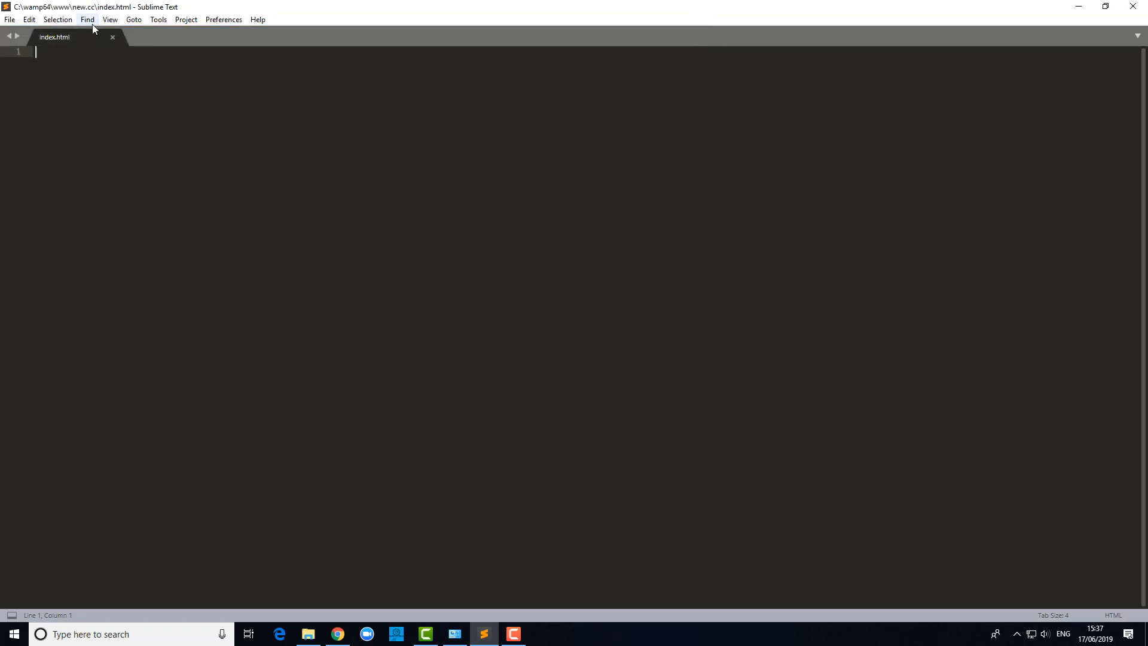
Add the heading <h1>Websiote</h1> and save it when closing the file.
text(<h1>Websiote</h1)
key(BackSpace)
key(BackSpace)
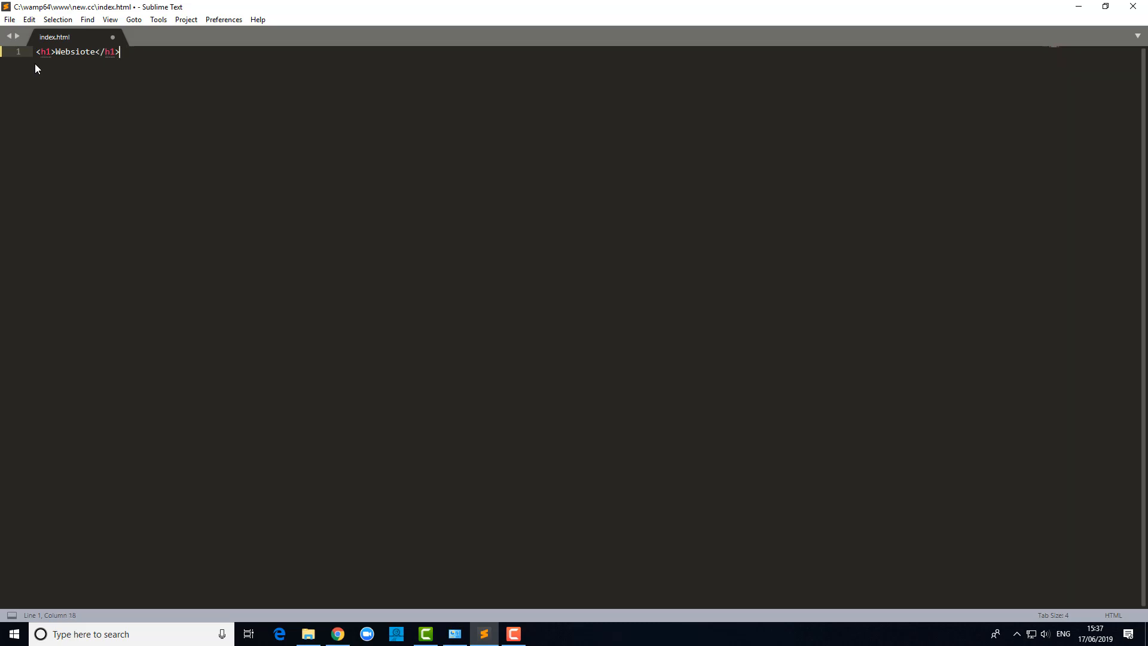
click(112, 37)
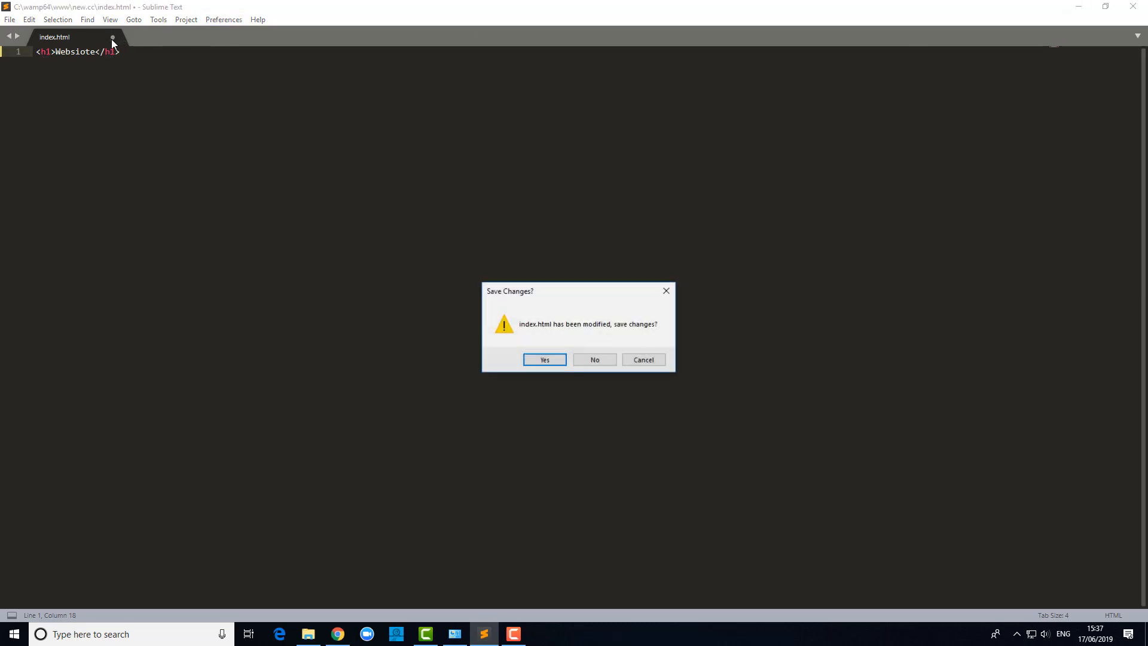
click(545, 360)
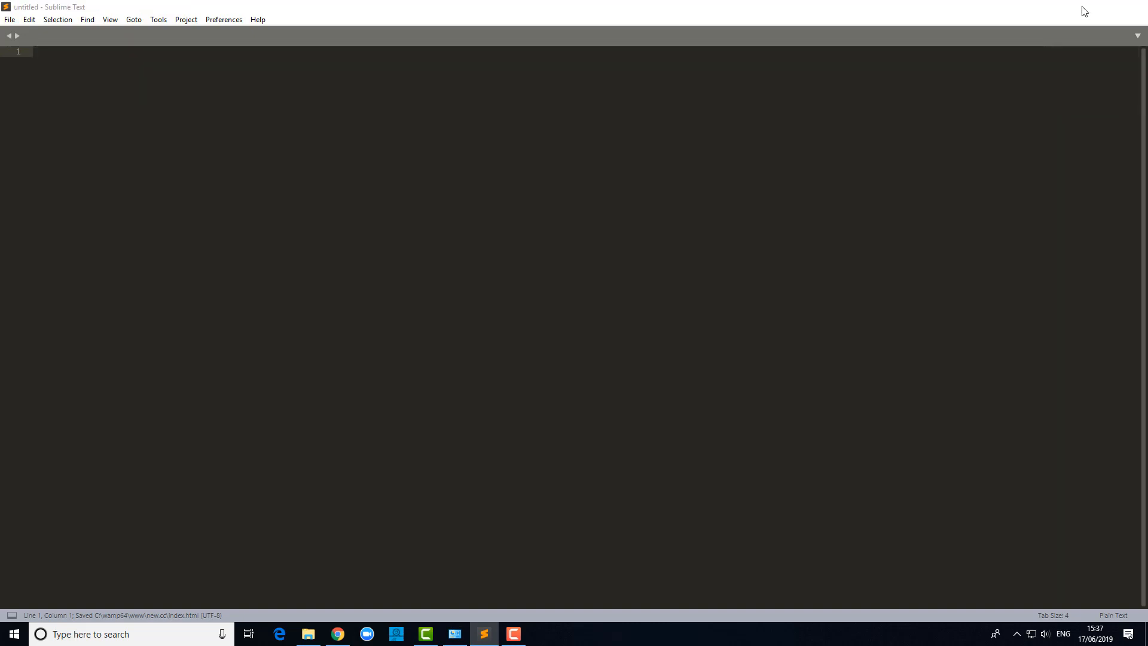
Reload new.cc in Chrome to show the Websiote heading.
click(1080, 8)
click(213, 274)
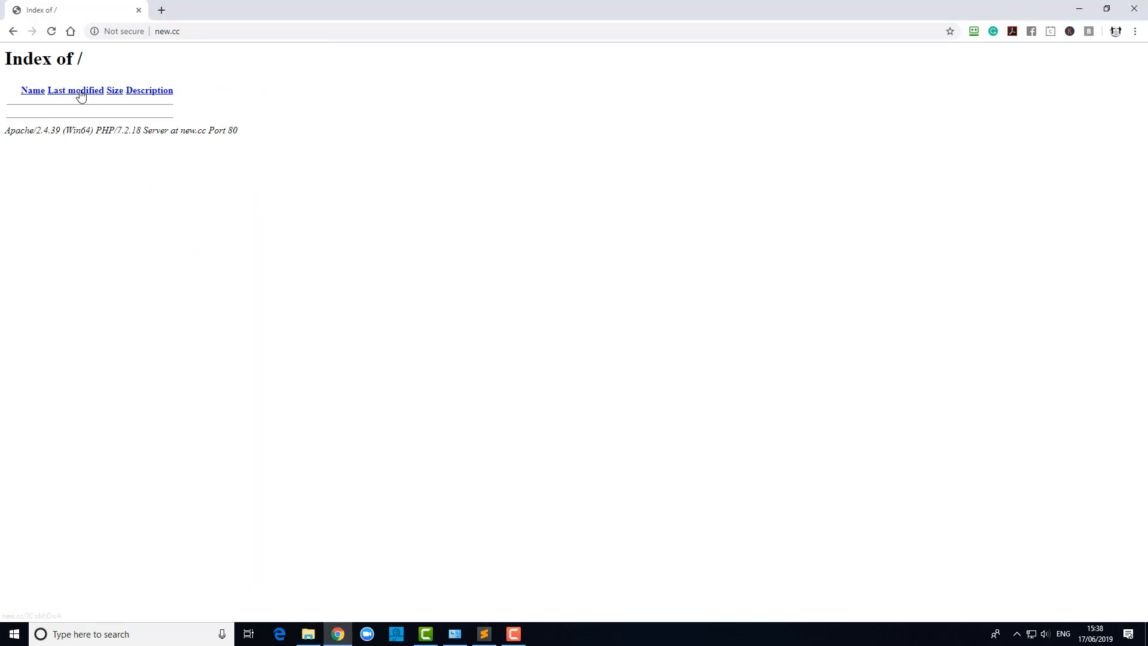
click(51, 31)
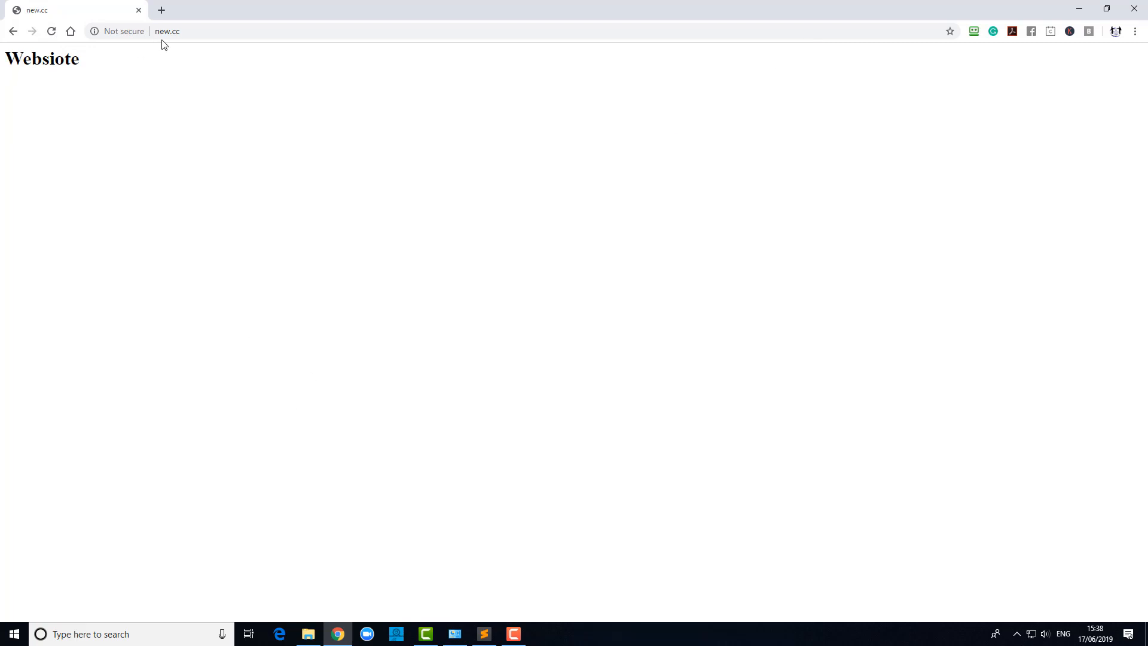
click(228, 33)
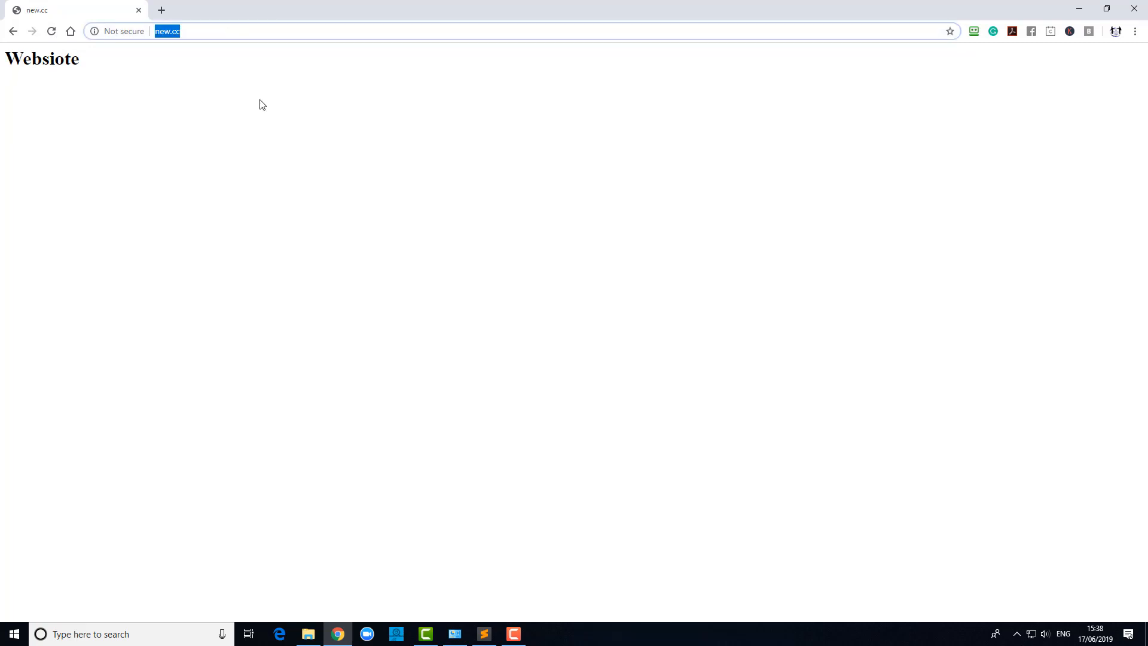
Search the web for 'wordpress download'.
text(wordpress )
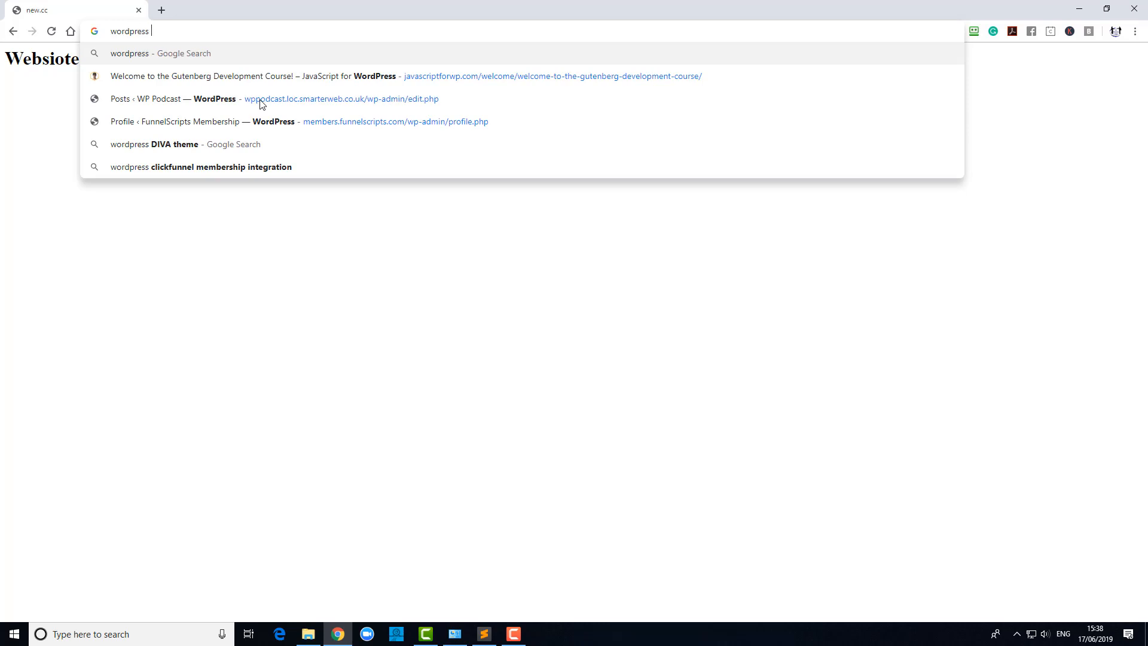
text(downalod)
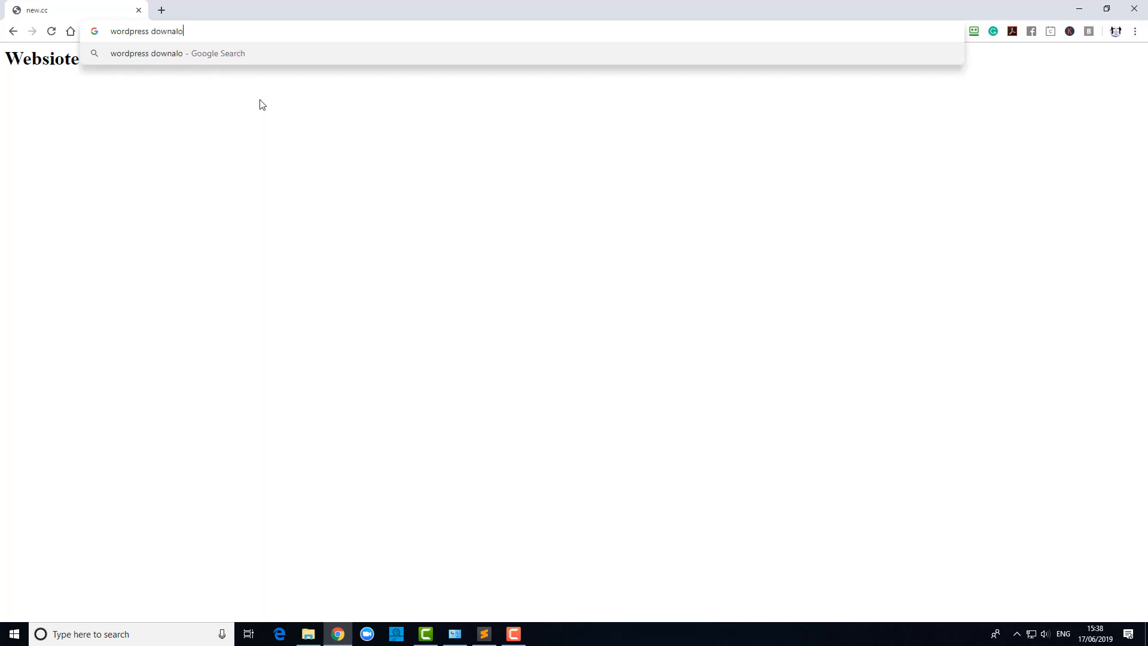
key(BackSpace)
key(BackSpace)
key(BackSpace)
key(BackSpace)
text(load)
key(Return)
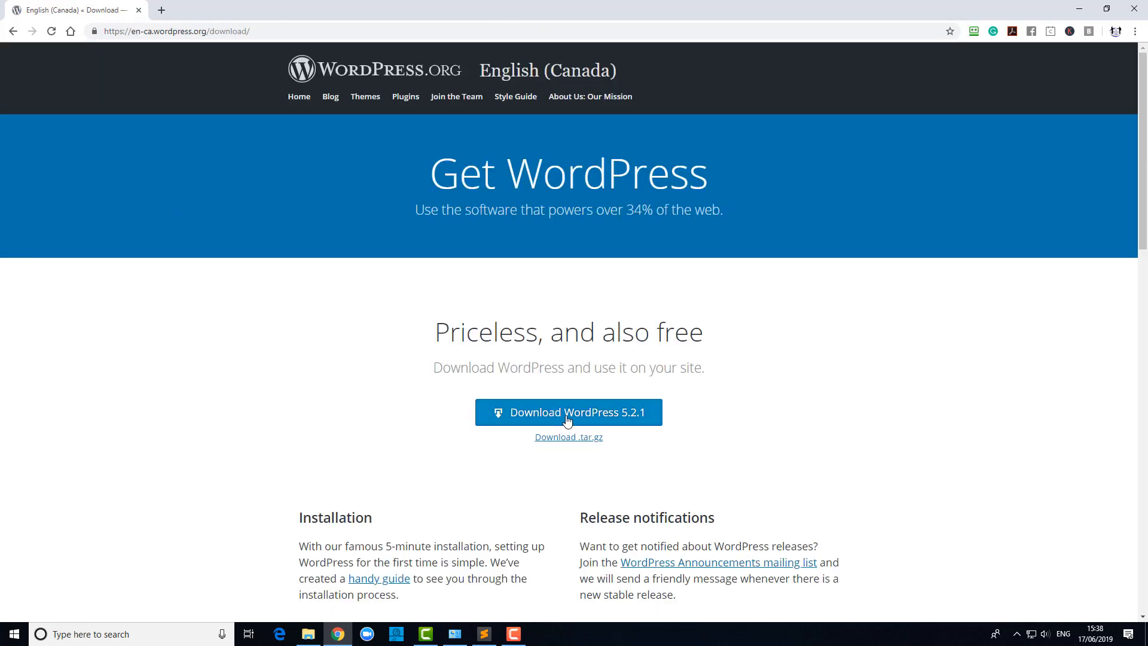
Download the WordPress 5.2.1 zip and show it in the Downloads folder.
click(567, 421)
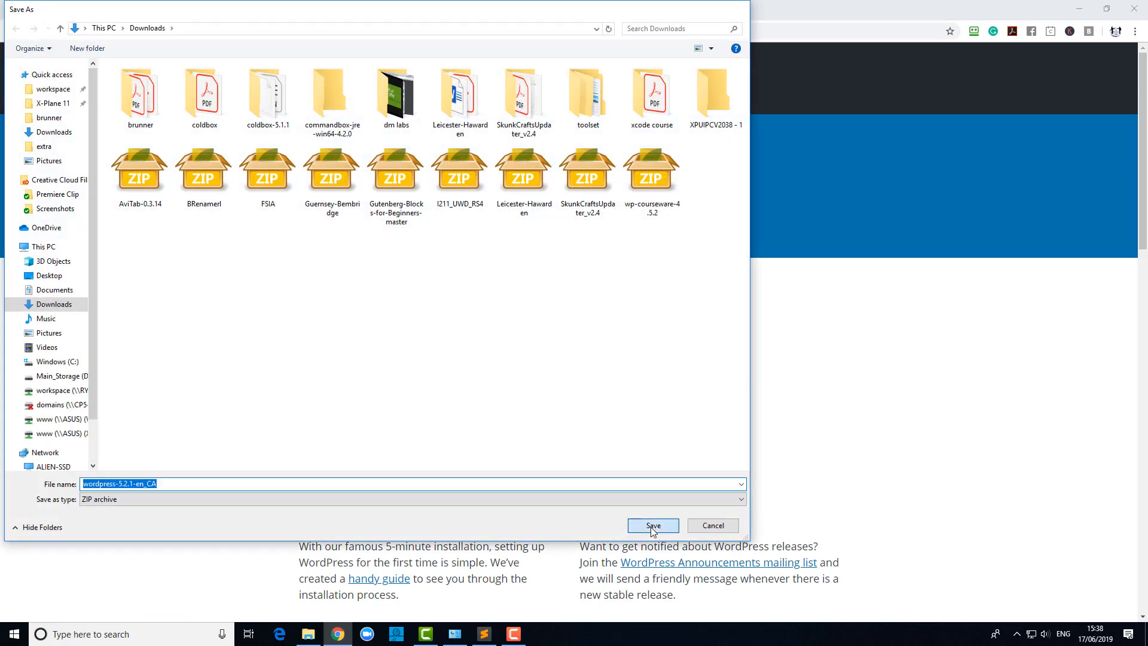
click(653, 530)
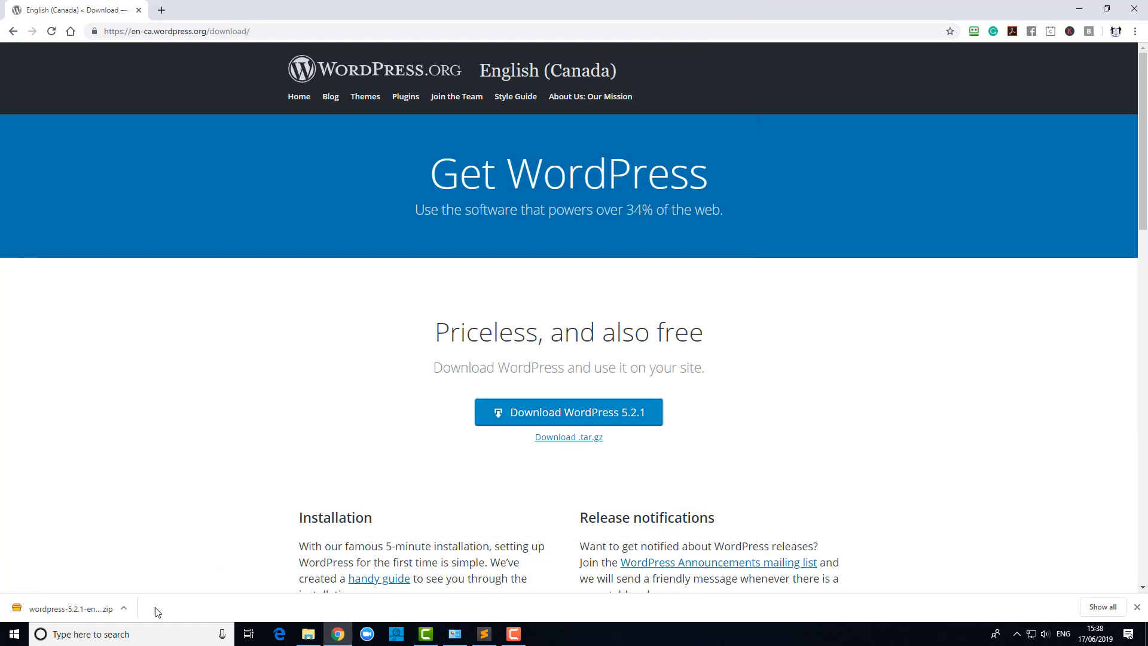
click(123, 609)
click(142, 568)
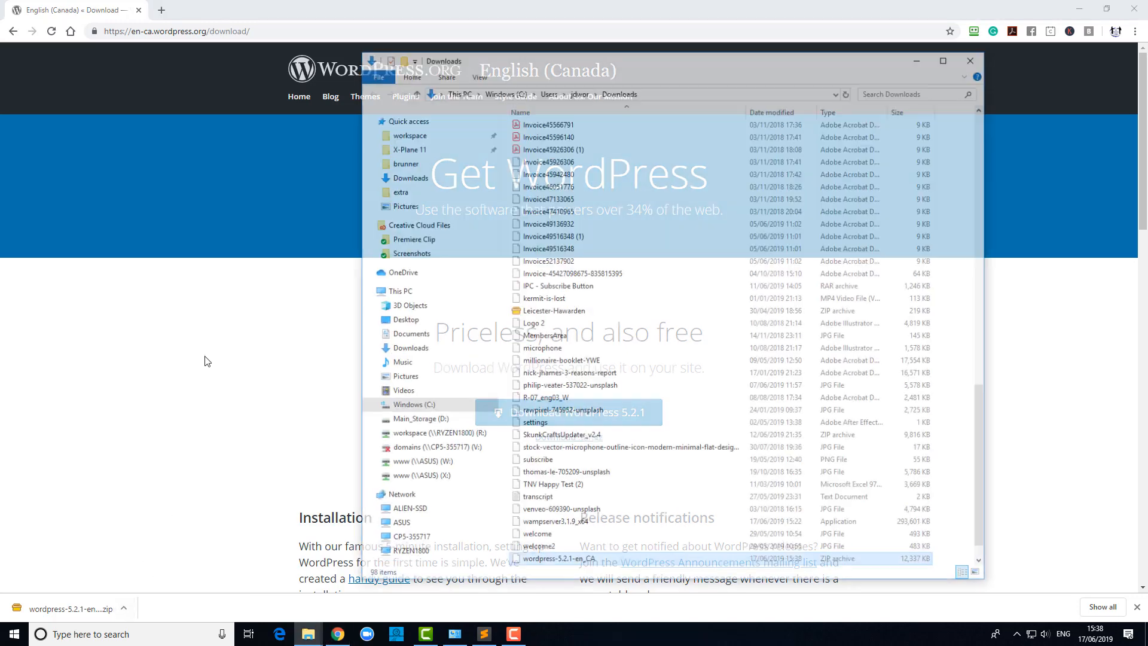
Extract the WordPress zip into its own new folder with PeaZip.
right_click(563, 566)
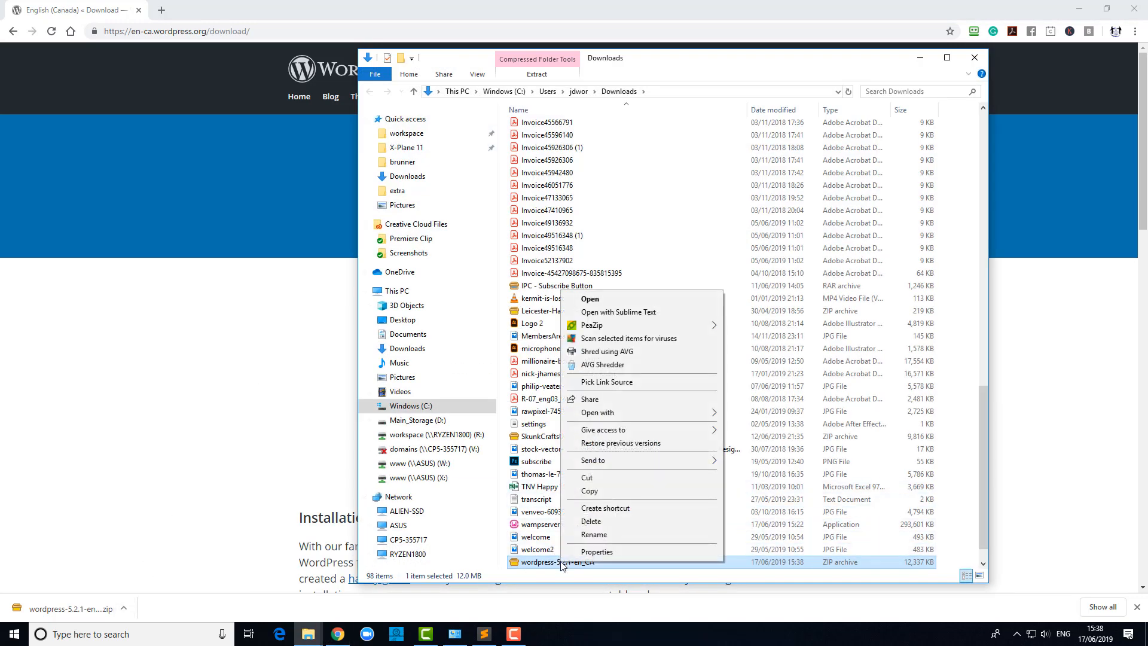
mouse_move(717, 325)
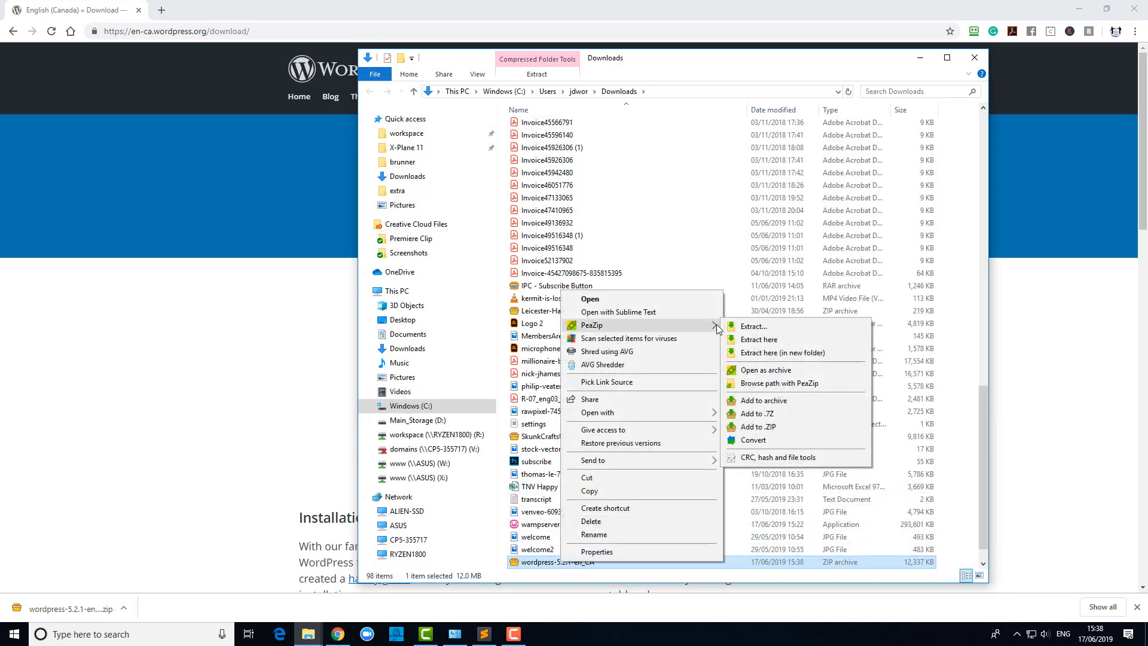
click(777, 353)
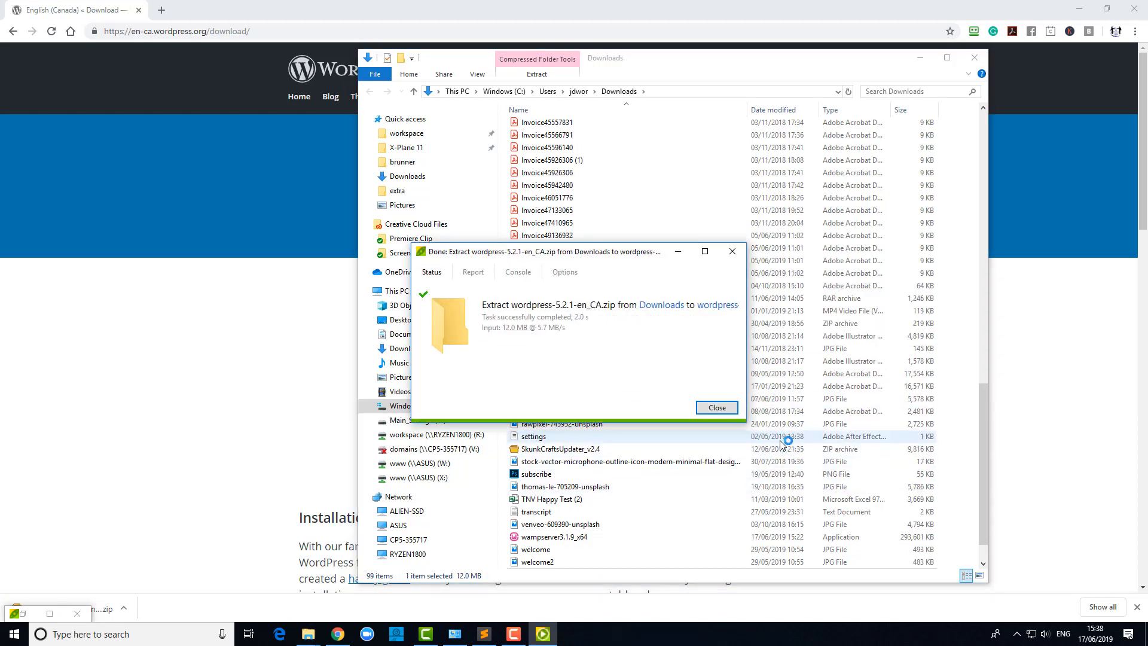
drag(984, 419, 953, 129)
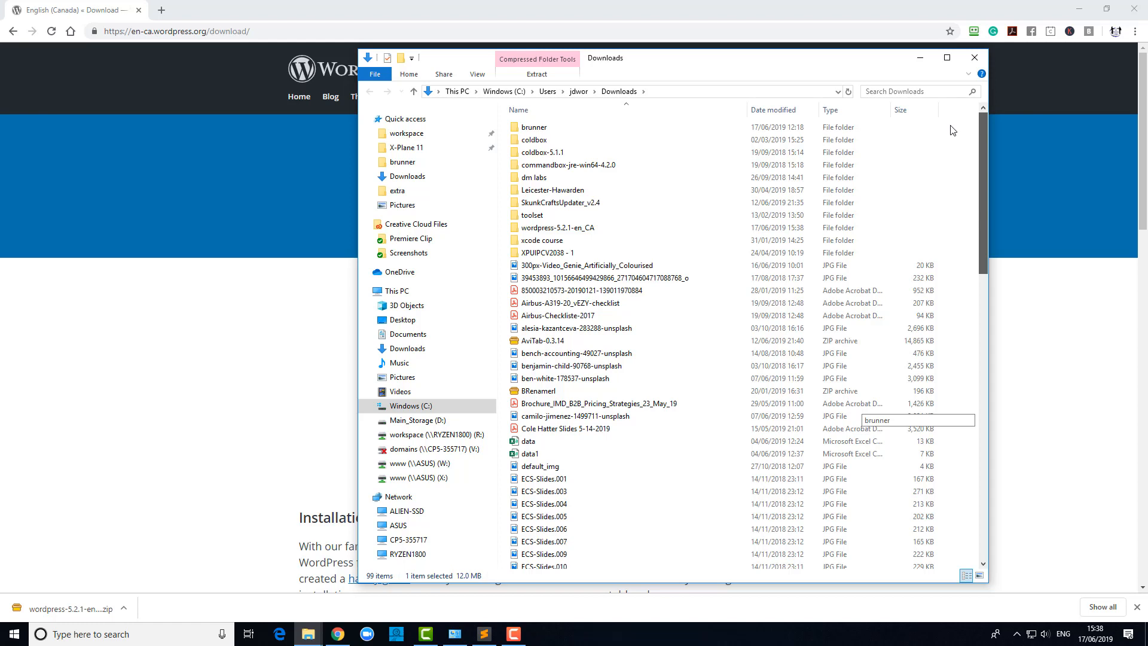
Select all 19 items in wordpress-5.2.1-en_CA, then go to C:\wamp64.
double_click(573, 228)
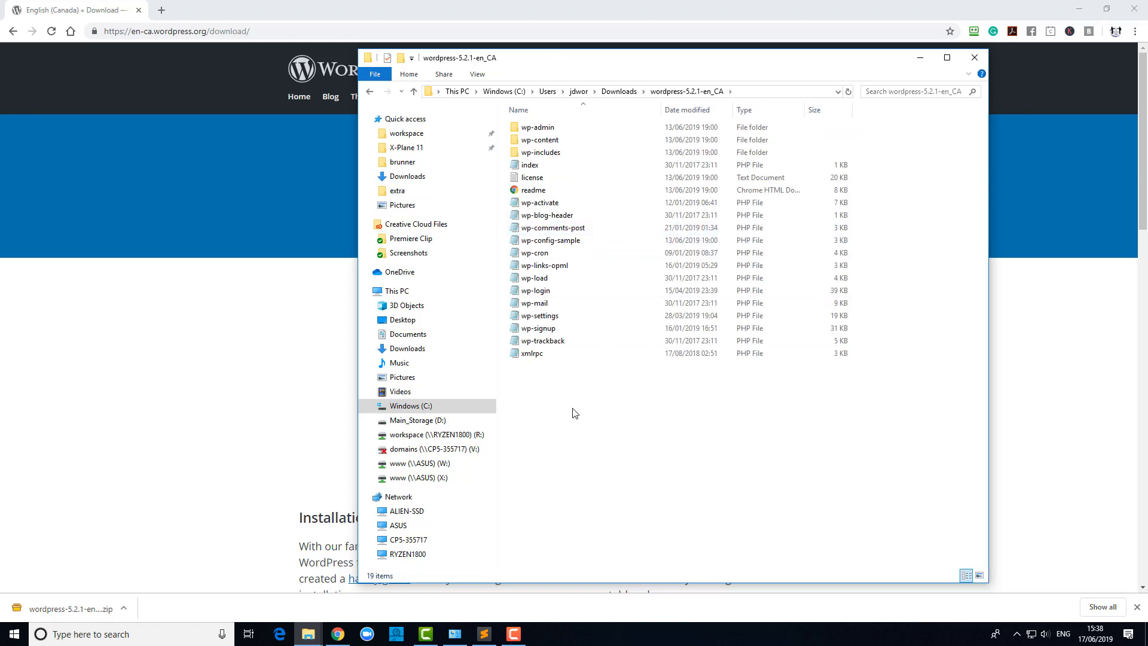
drag(589, 400, 534, 130)
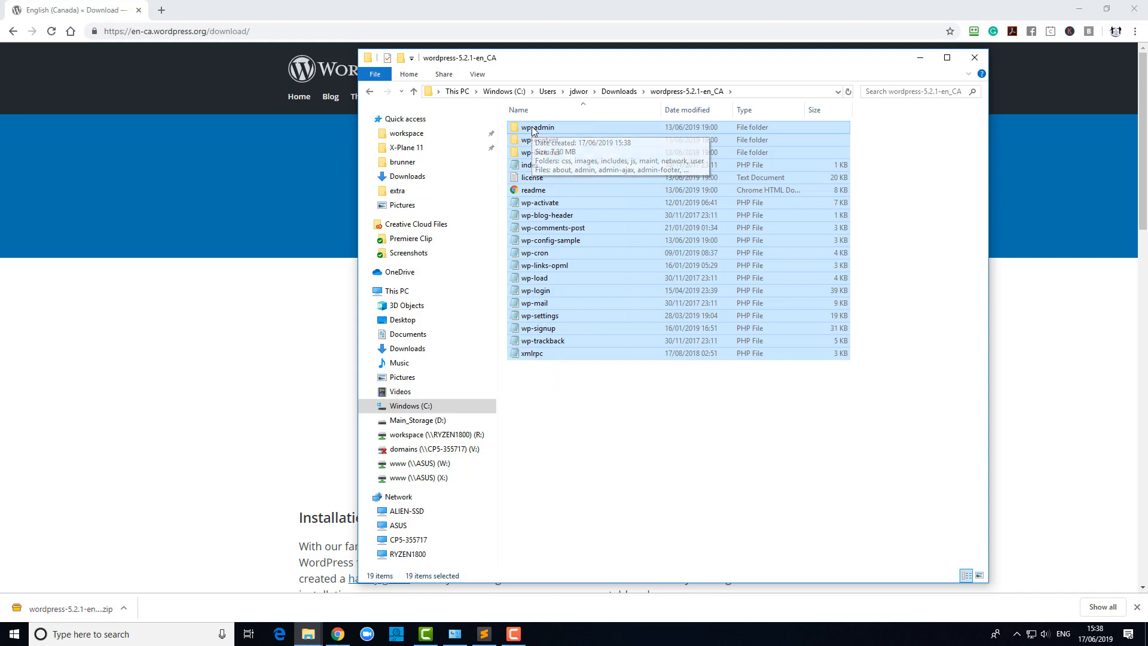
click(505, 91)
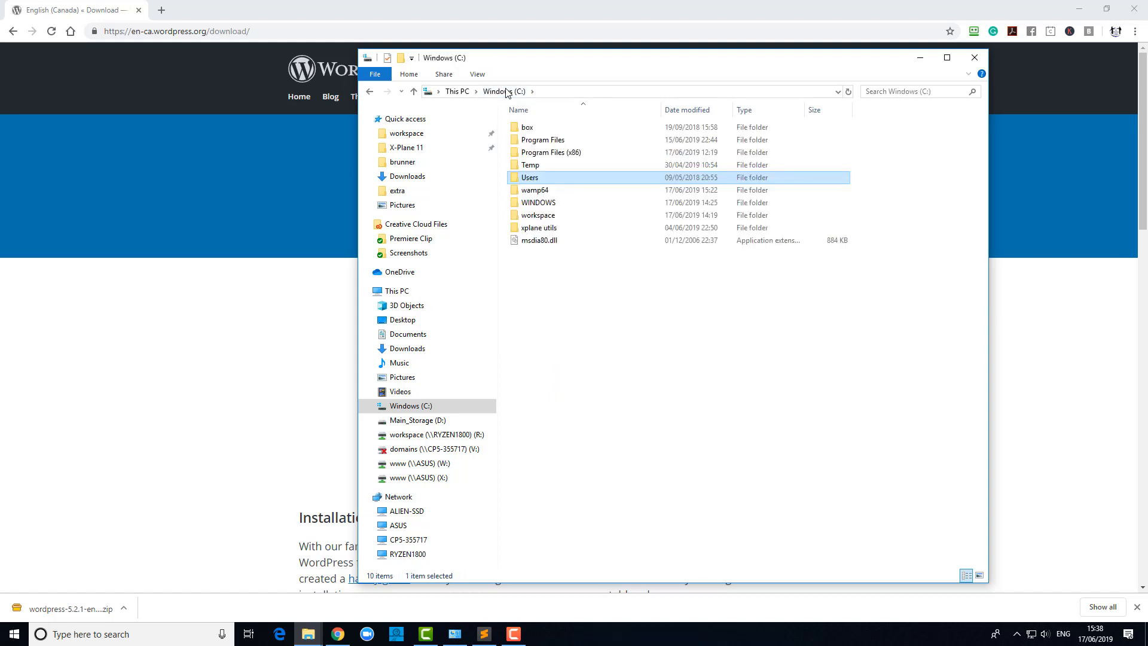
double_click(526, 190)
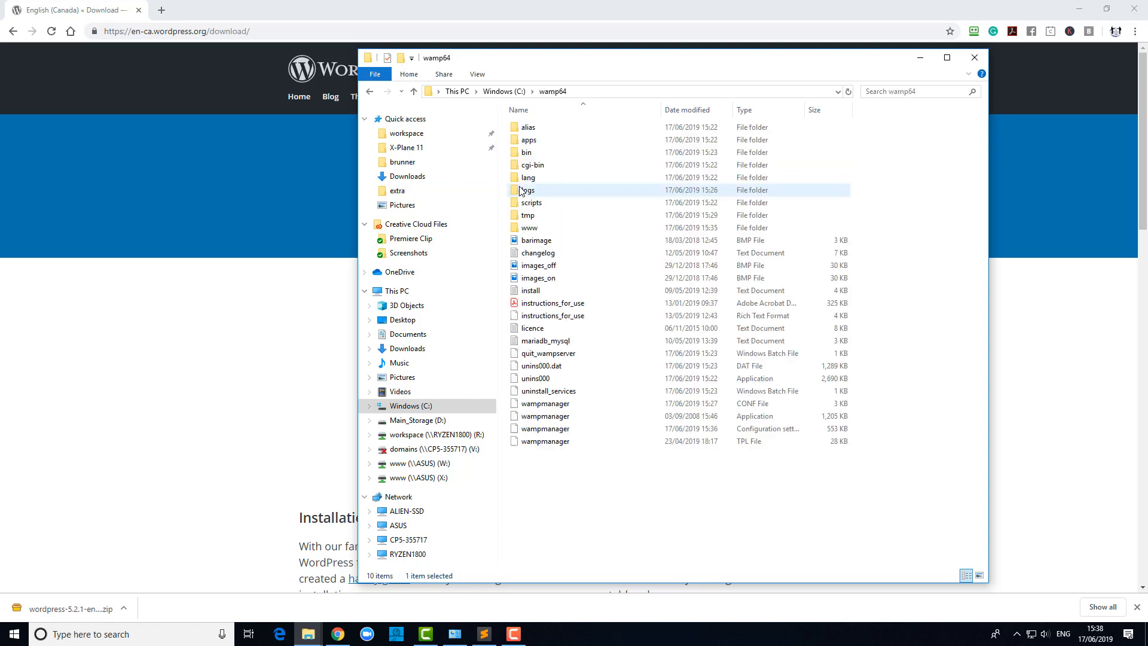
In www/new.cc, delete the two old index files and paste in all the WordPress files.
double_click(529, 228)
double_click(524, 131)
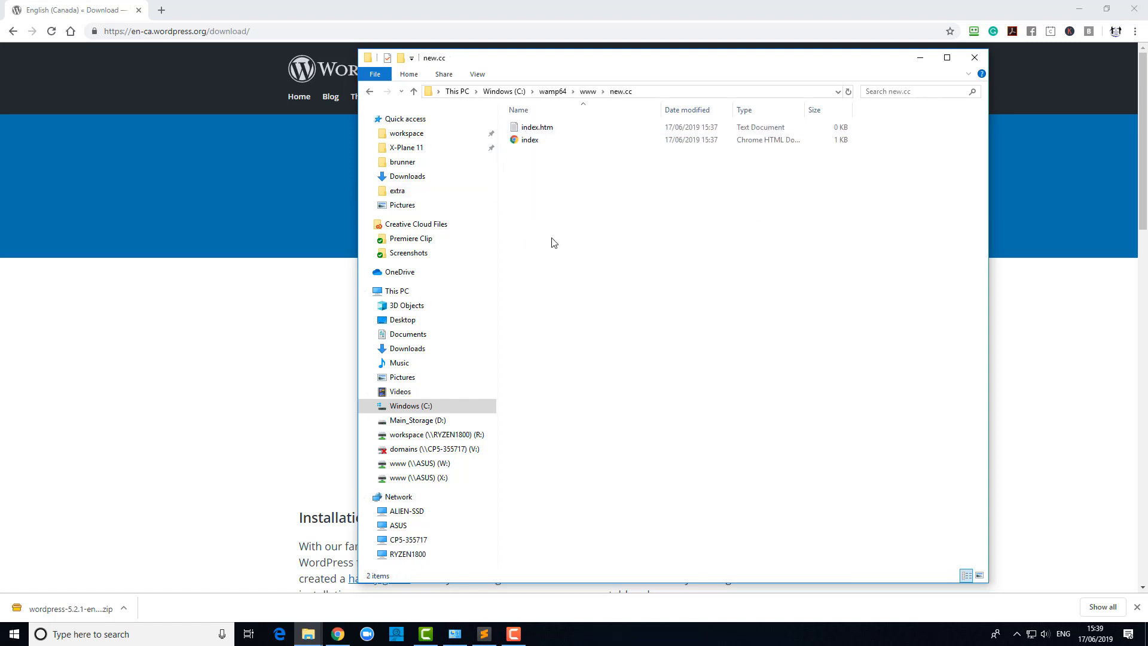
drag(554, 230, 520, 120)
key(Delete)
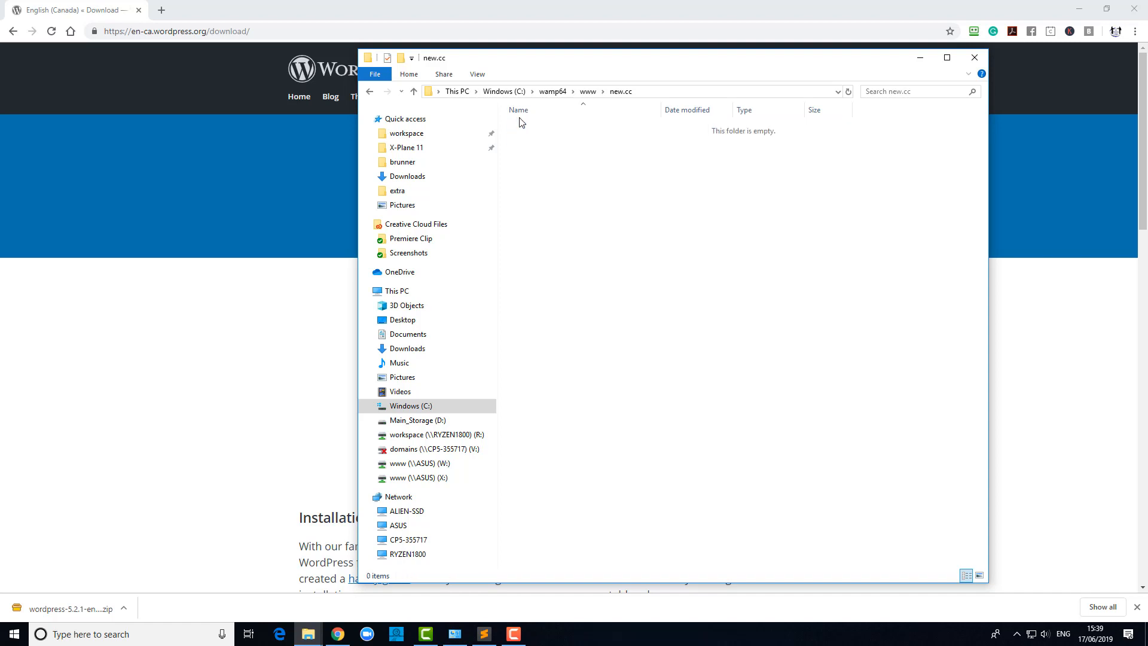
key(ctrl+v)
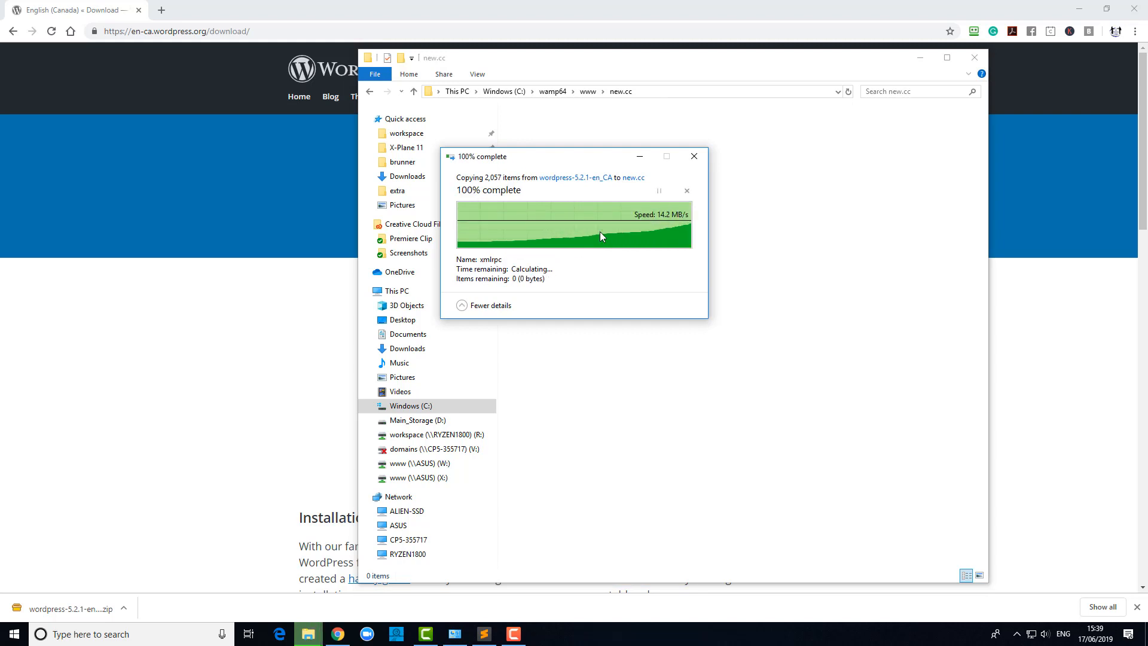
click(569, 412)
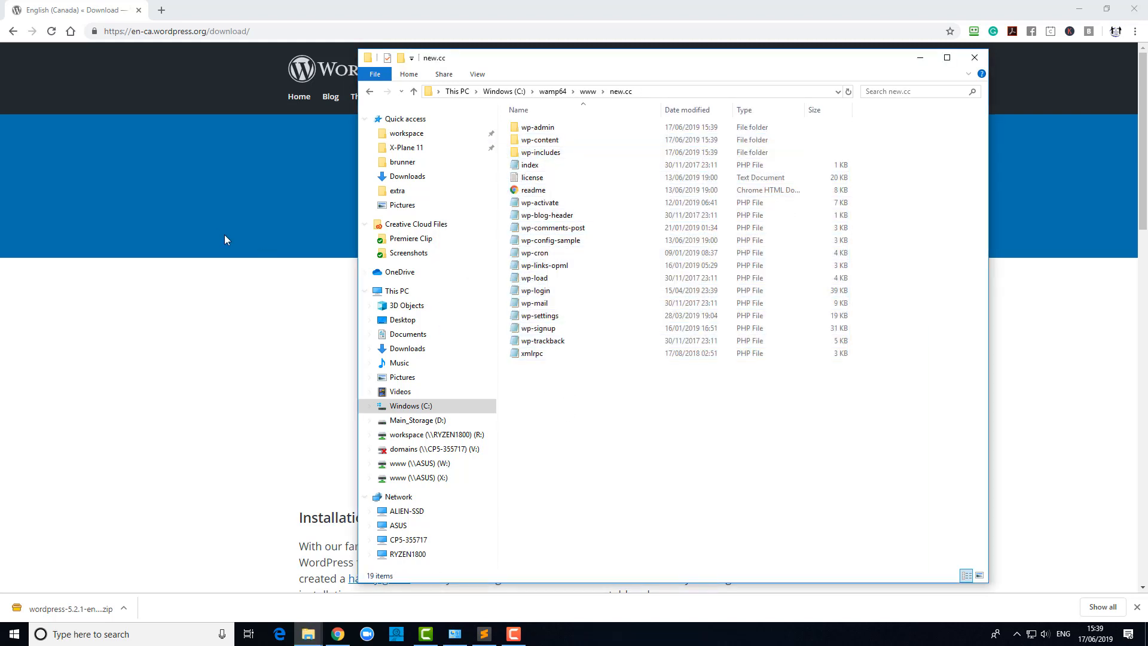
click(145, 31)
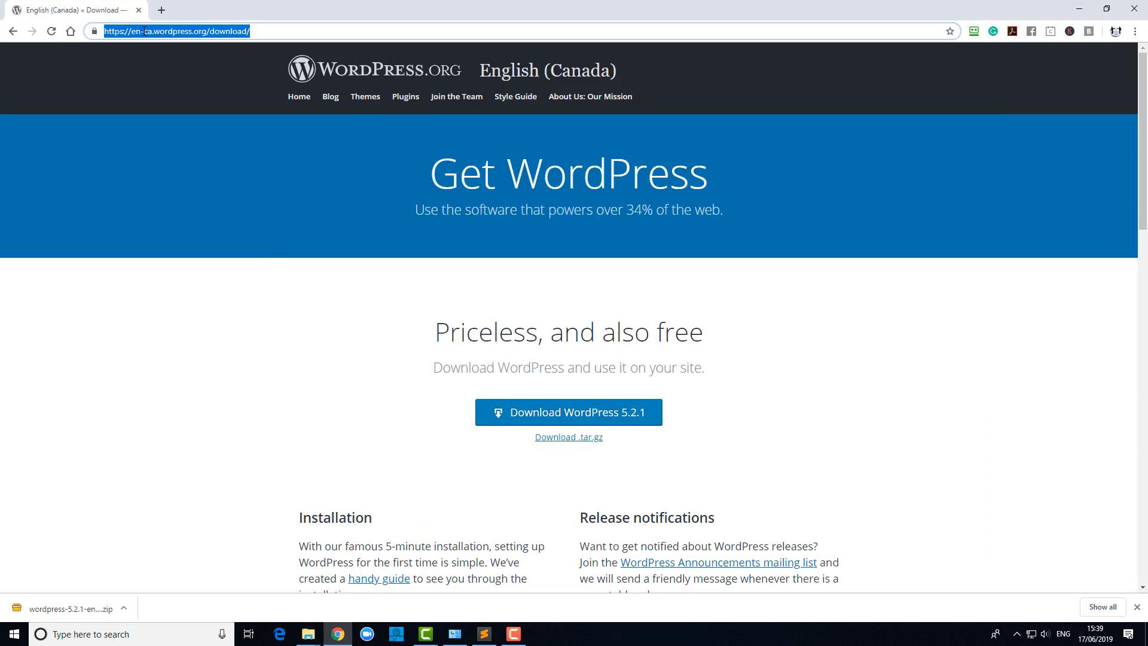
Load the localhost homepage, then log in to phpMyAdmin and view its databases list.
text(local)
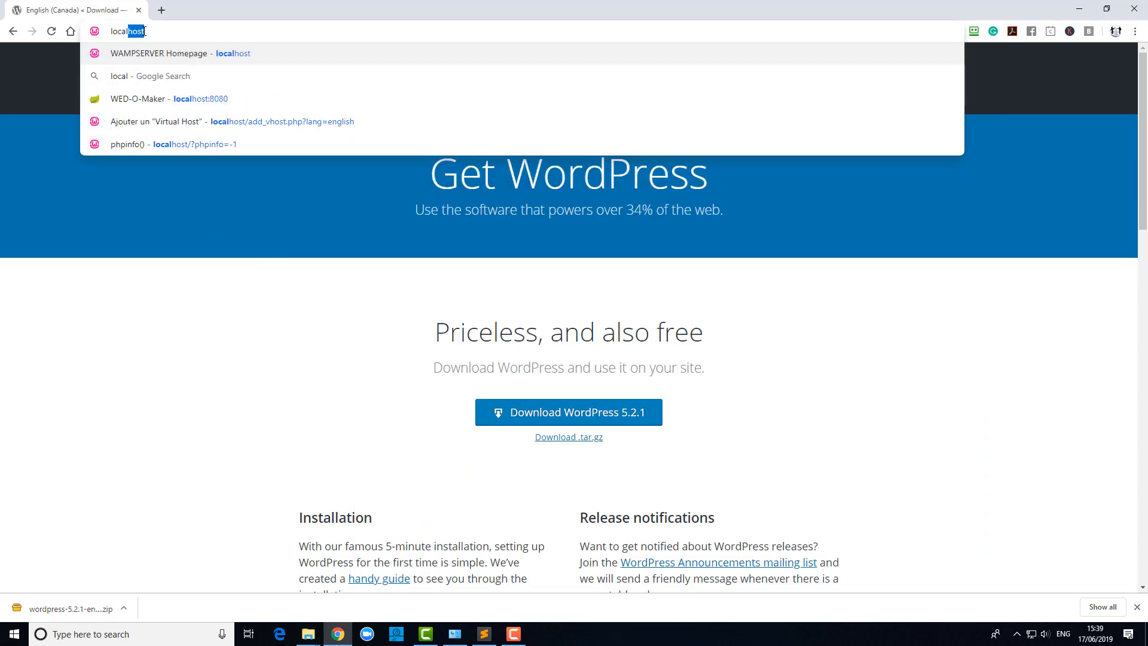
key(Return)
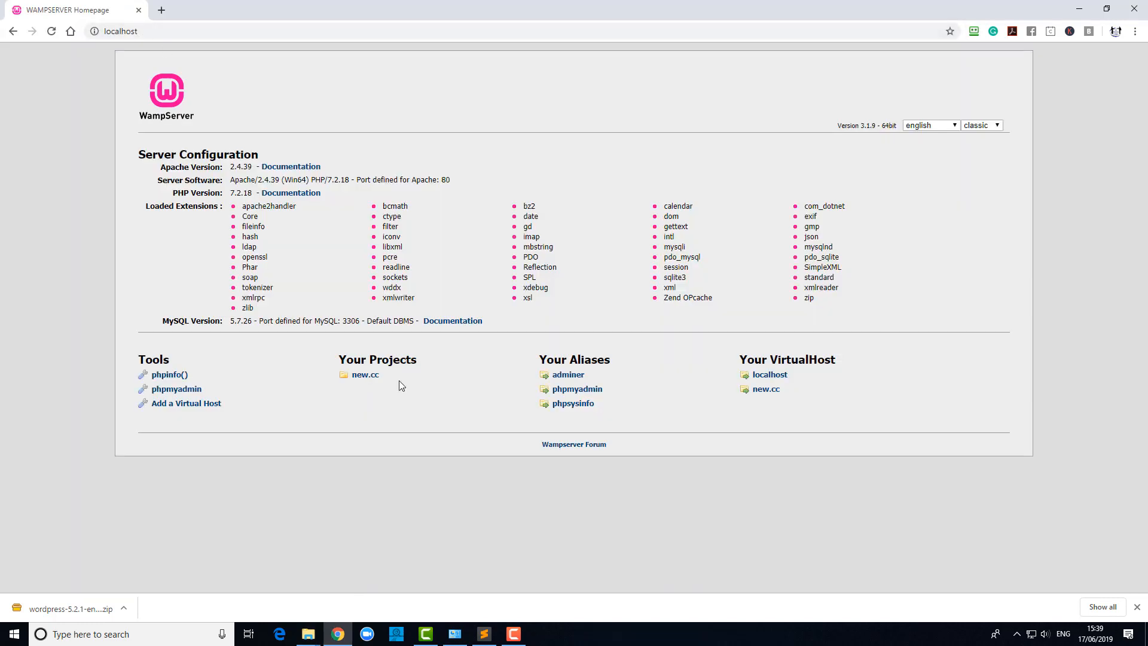
click(564, 390)
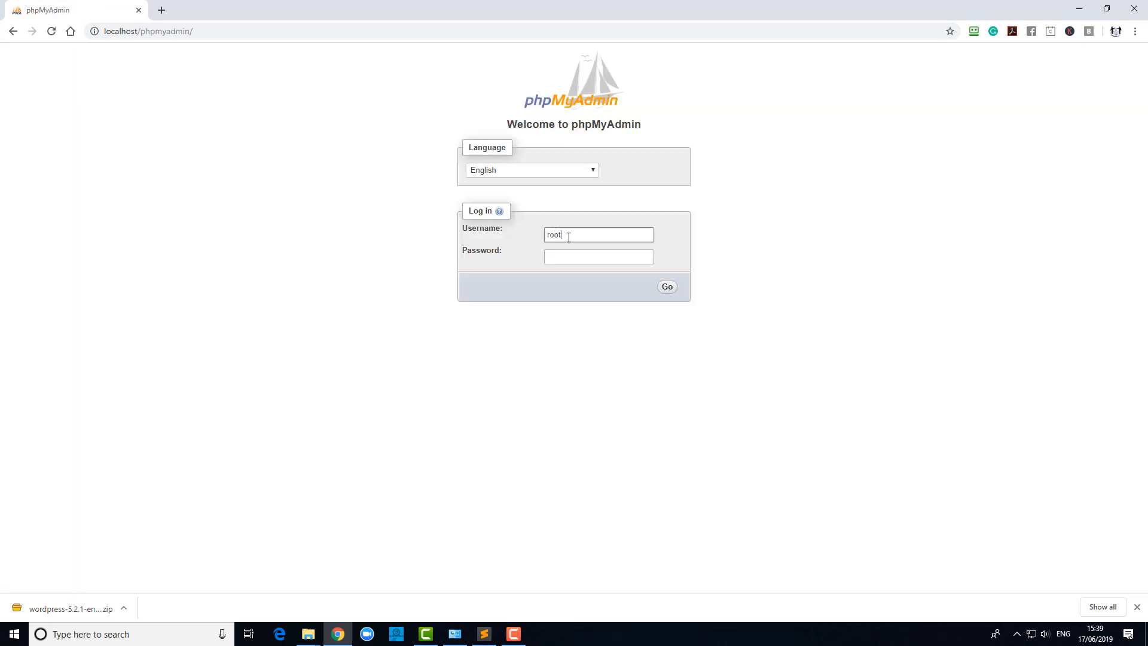
click(667, 288)
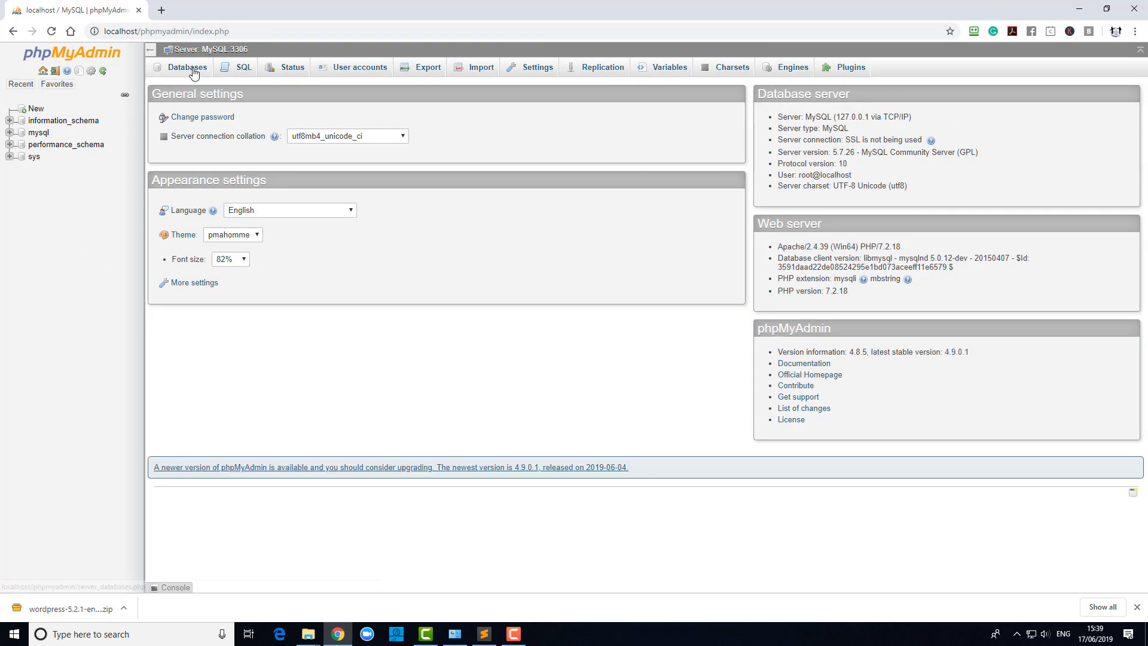
click(193, 71)
Create a new empty database named test.
click(194, 160)
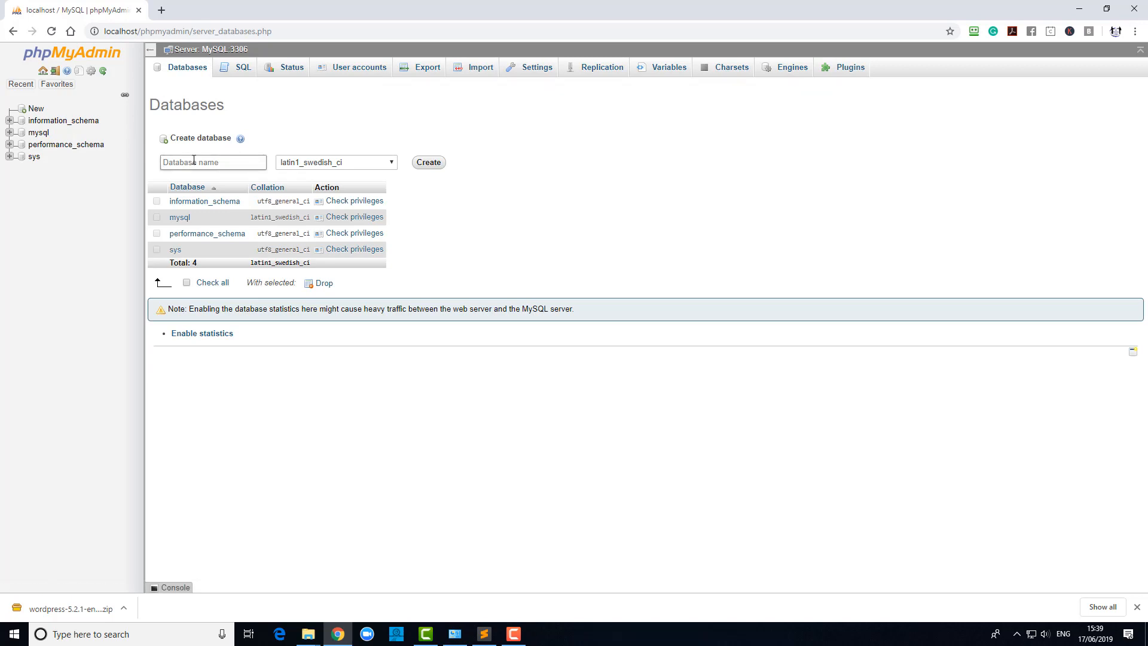
text(test)
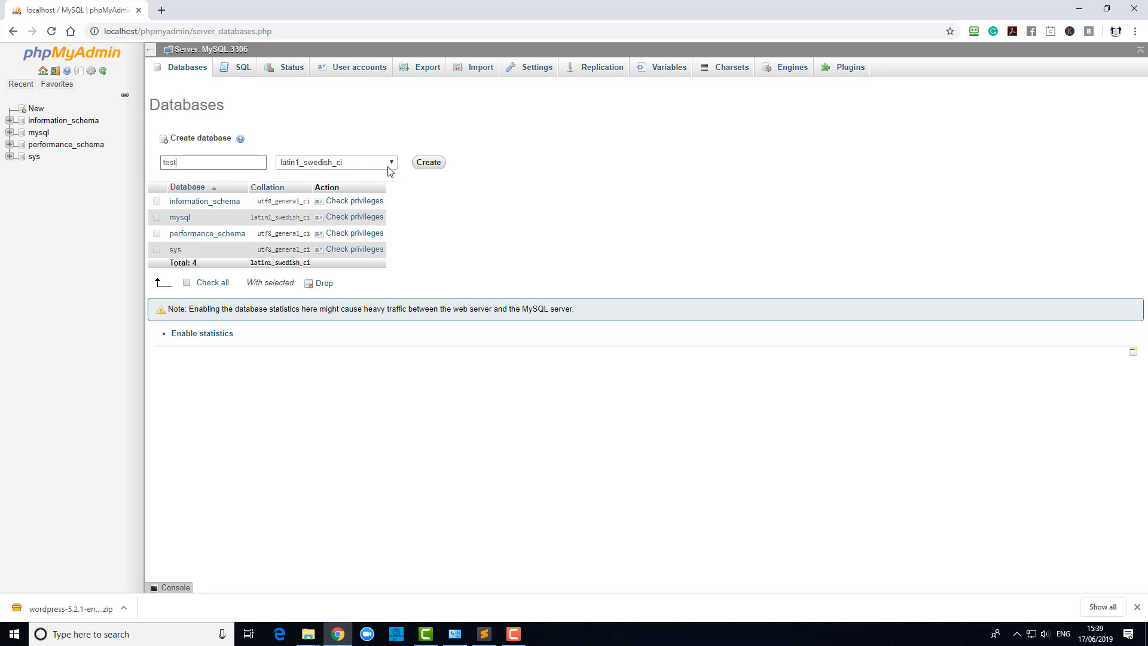
click(427, 162)
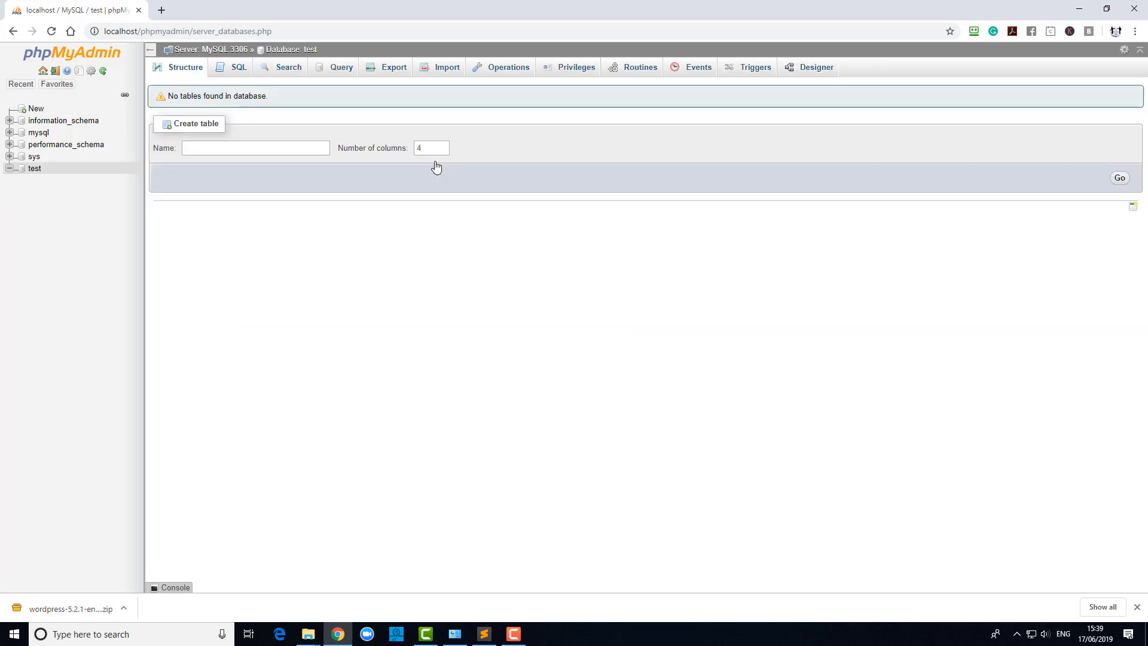
click(162, 10)
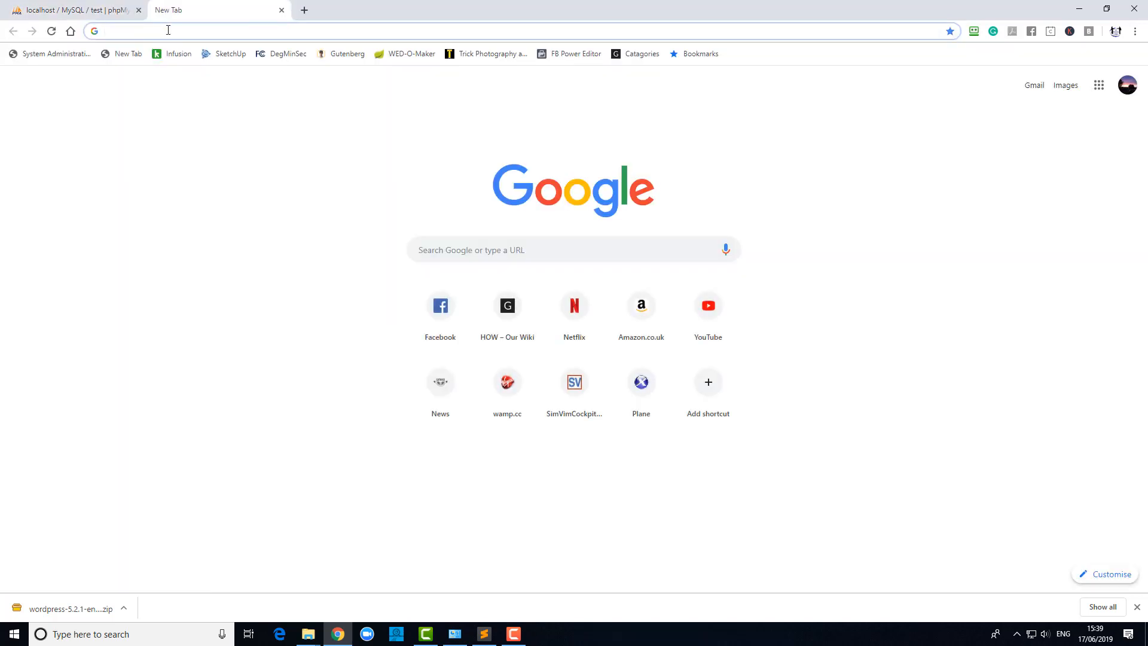
Open the new.cc site from localhost and begin WordPress database setup, checking the database name in phpMyAdmin.
text(lo)
key(Return)
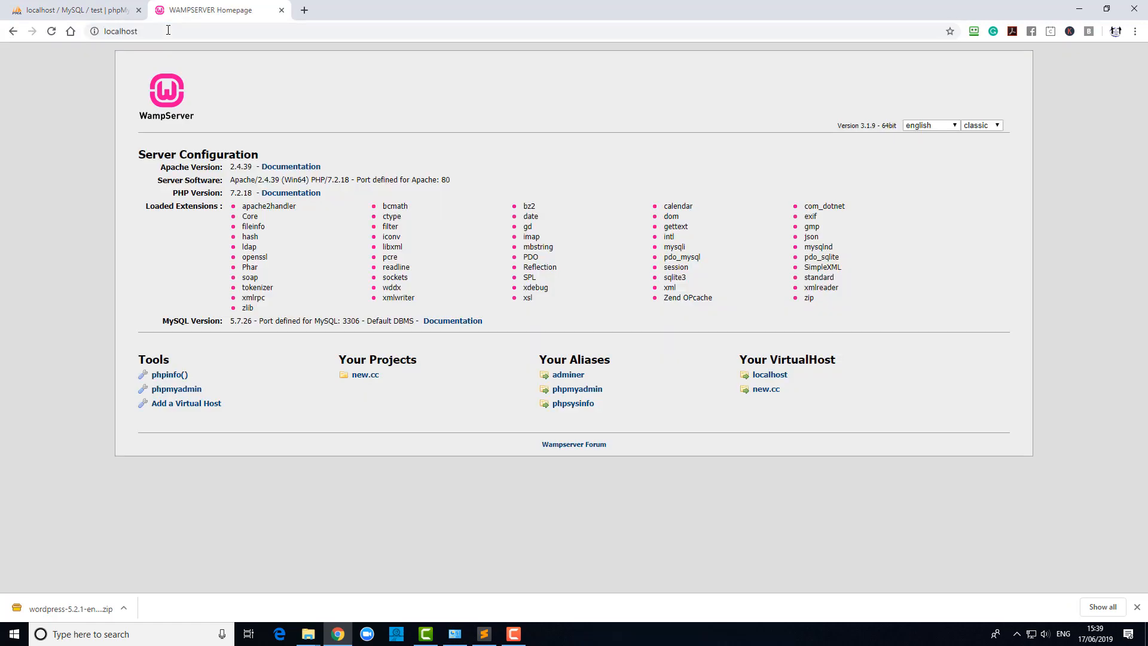
click(757, 391)
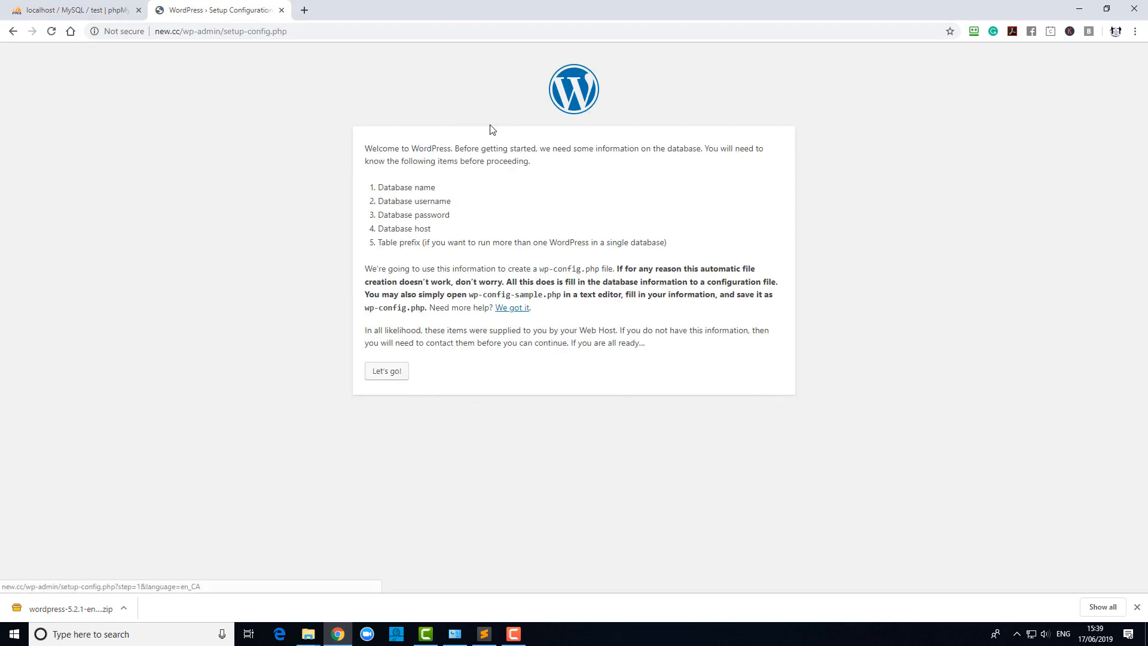
click(395, 375)
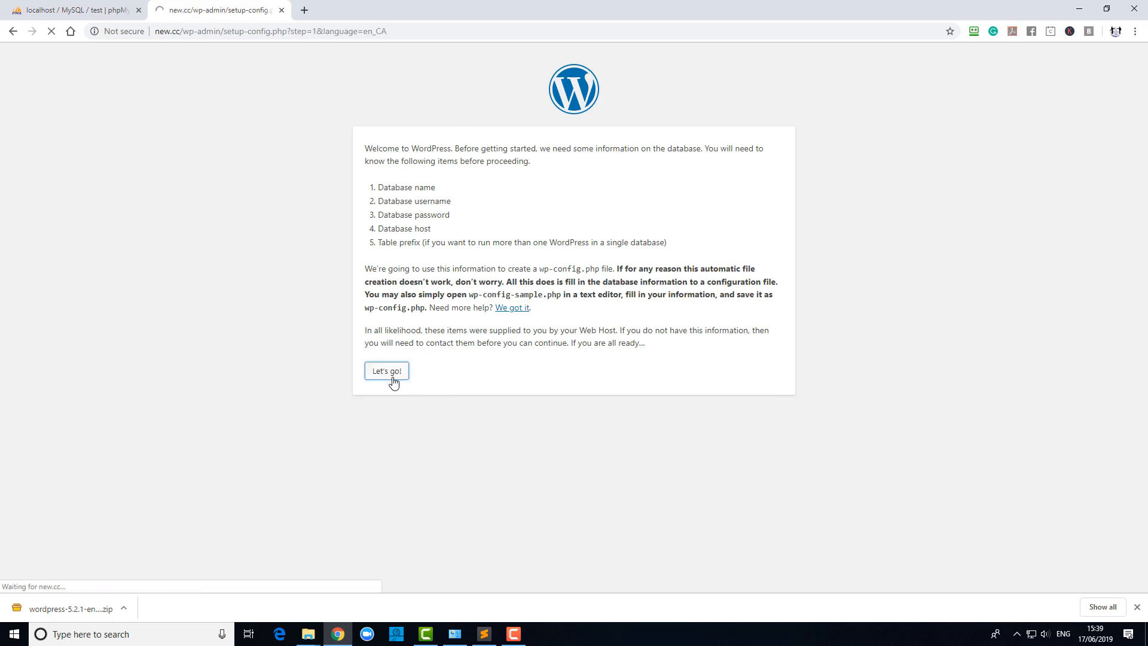
key(ctrl+a)
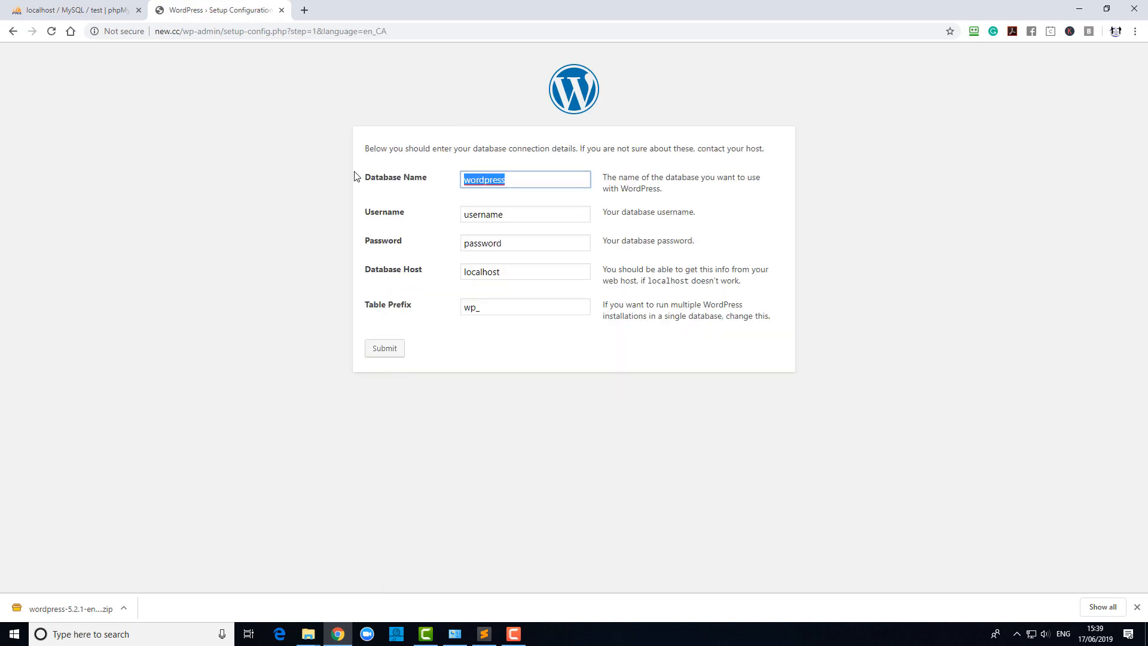
click(108, 10)
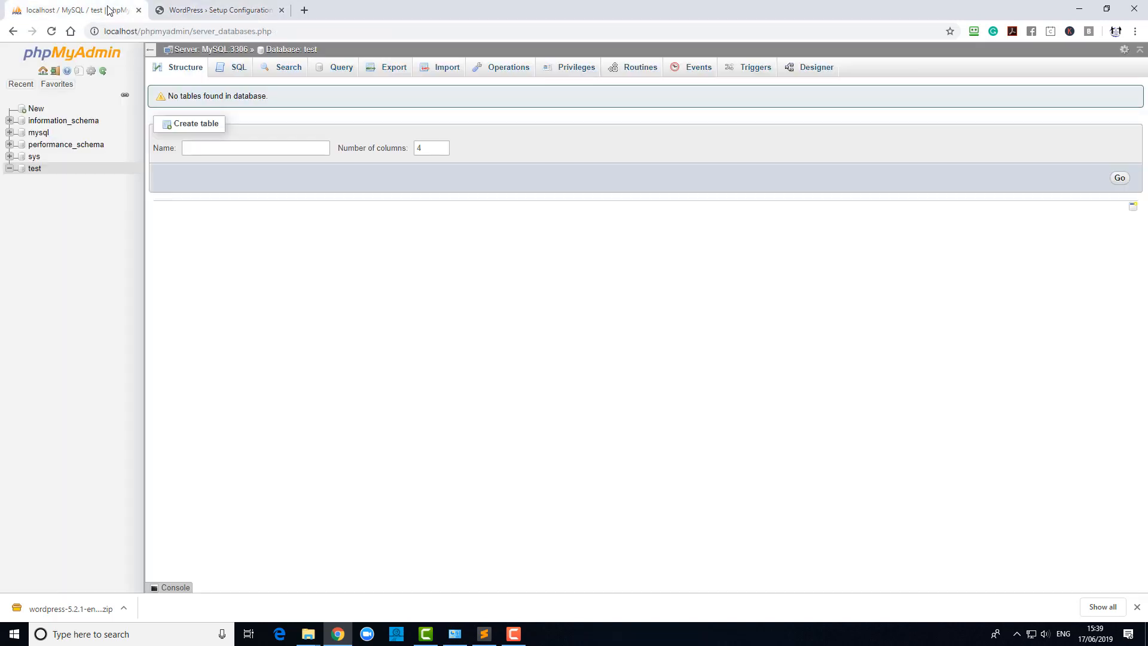
click(201, 10)
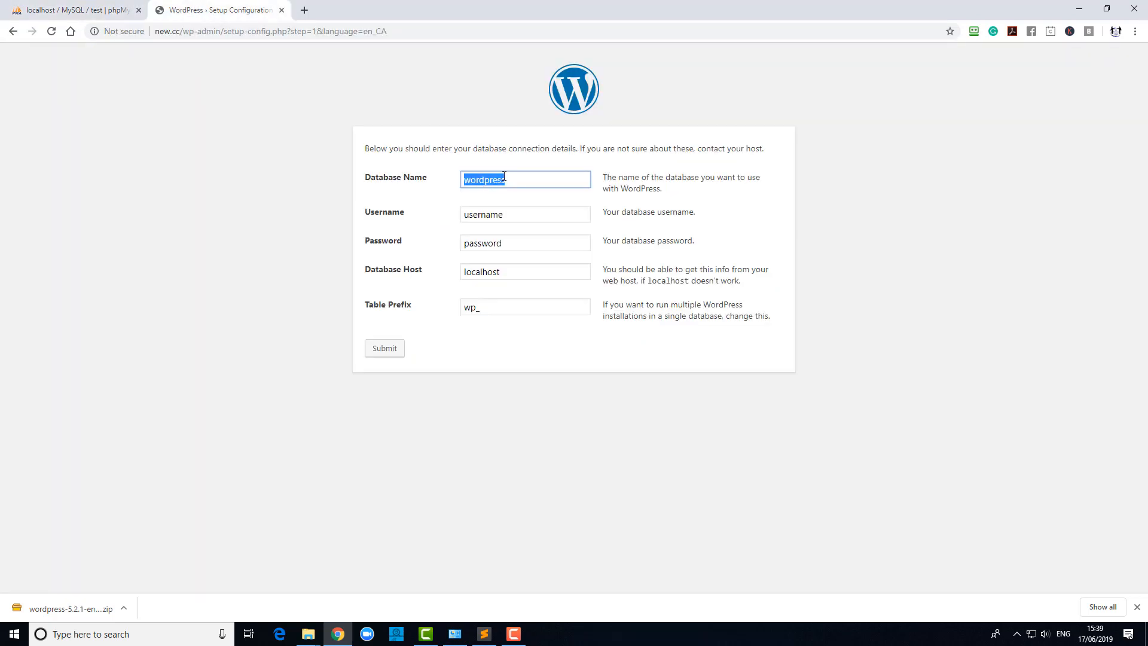
Enter database test, user root, an empty password and host localhost, then submit.
text(tese)
key(BackSpace)
text(t)
key(Tab)
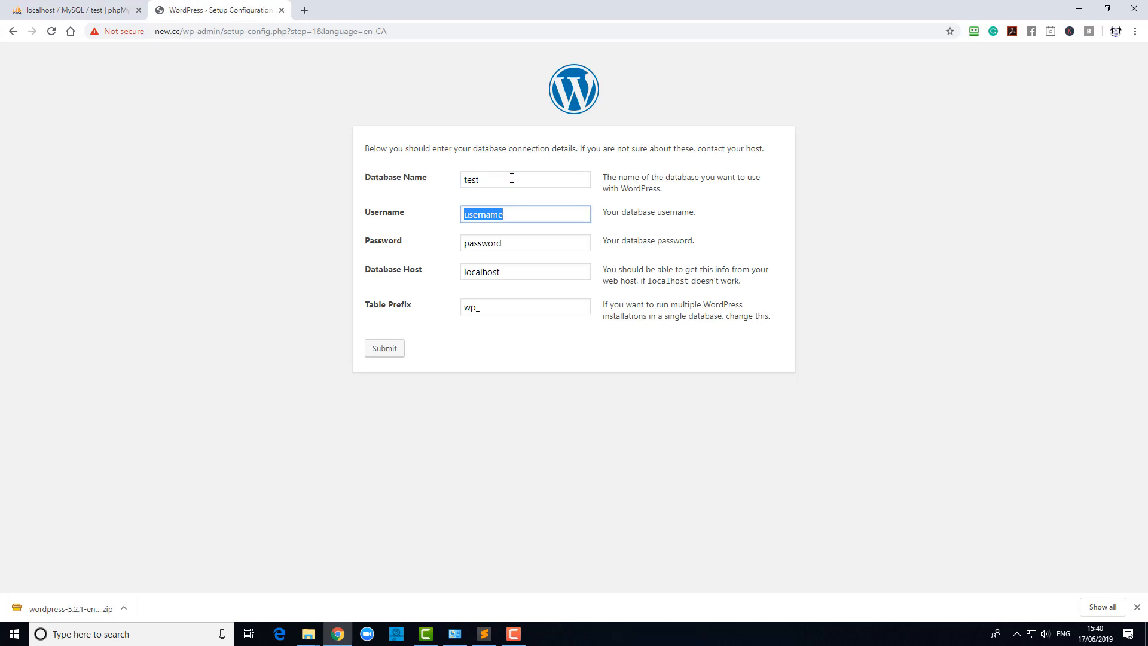
text(root)
key(Tab)
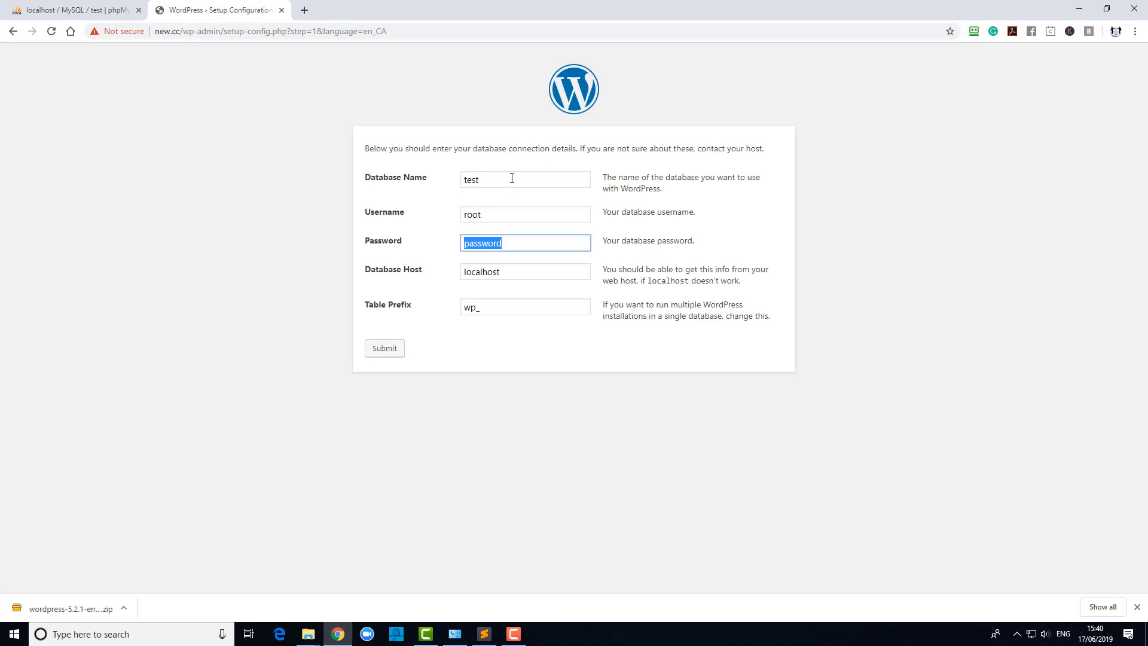
key(BackSpace)
key(Tab)
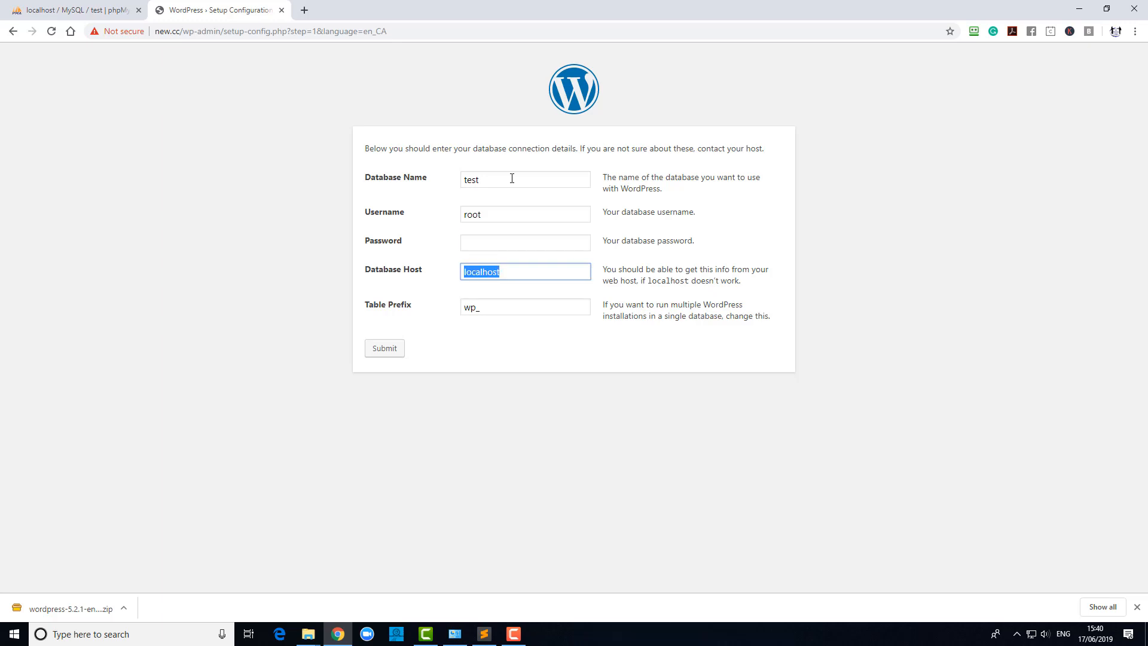
key(Tab)
click(382, 353)
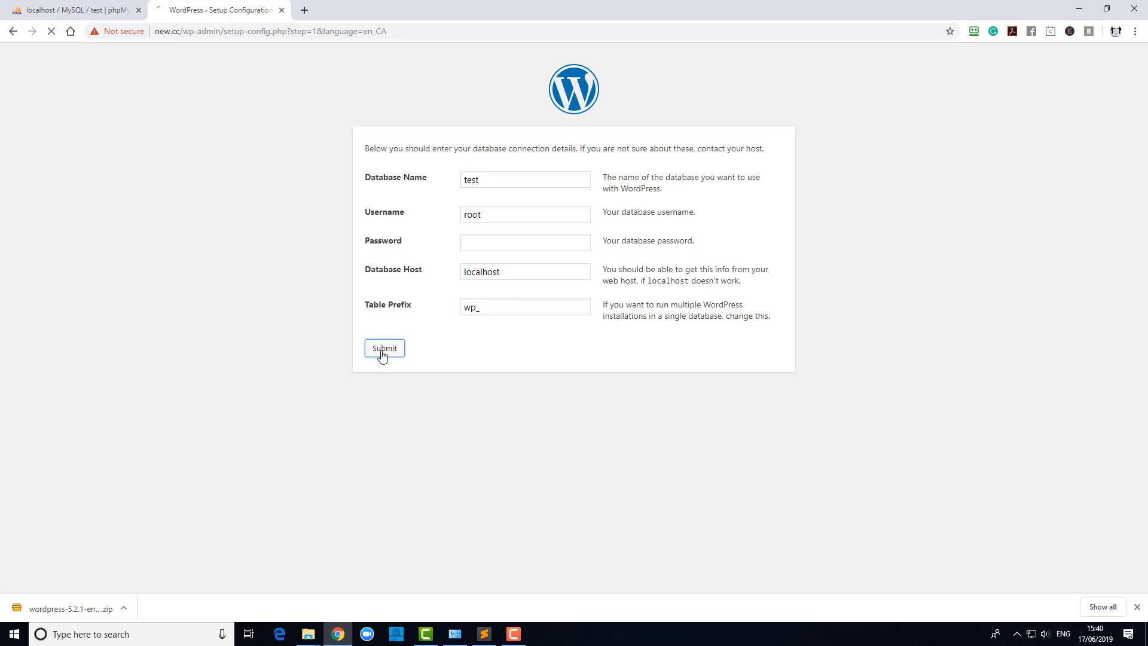
click(390, 189)
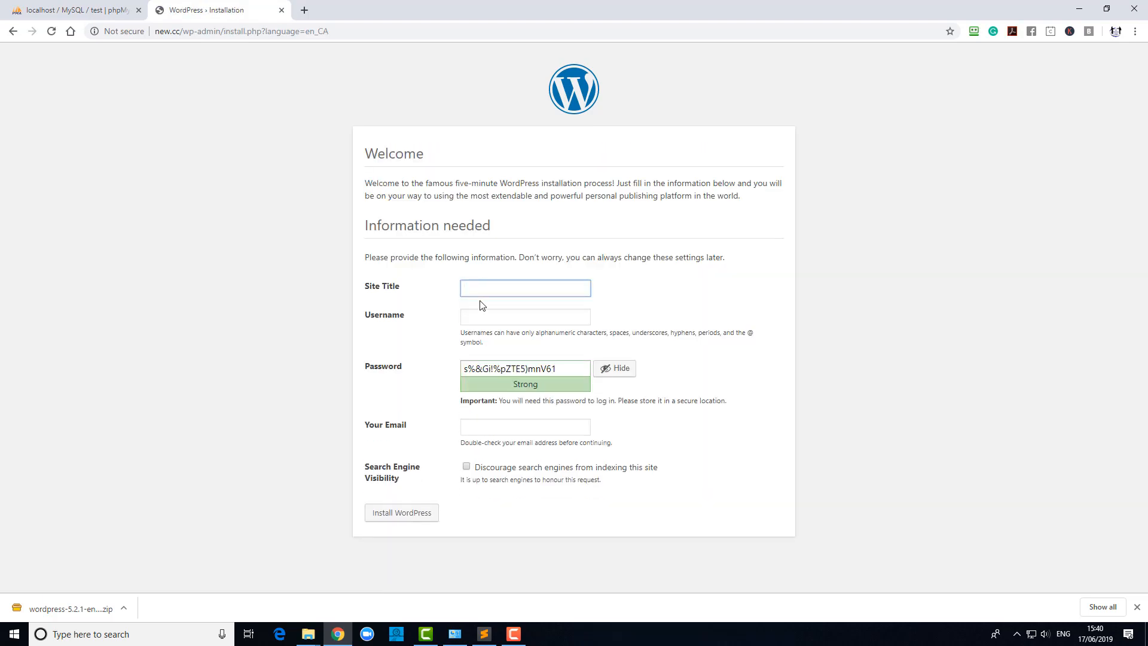
Install WordPress with title My site, user admin, a confirmed weak password and the saved e-mail.
text(My site)
key(Tab)
text(admin)
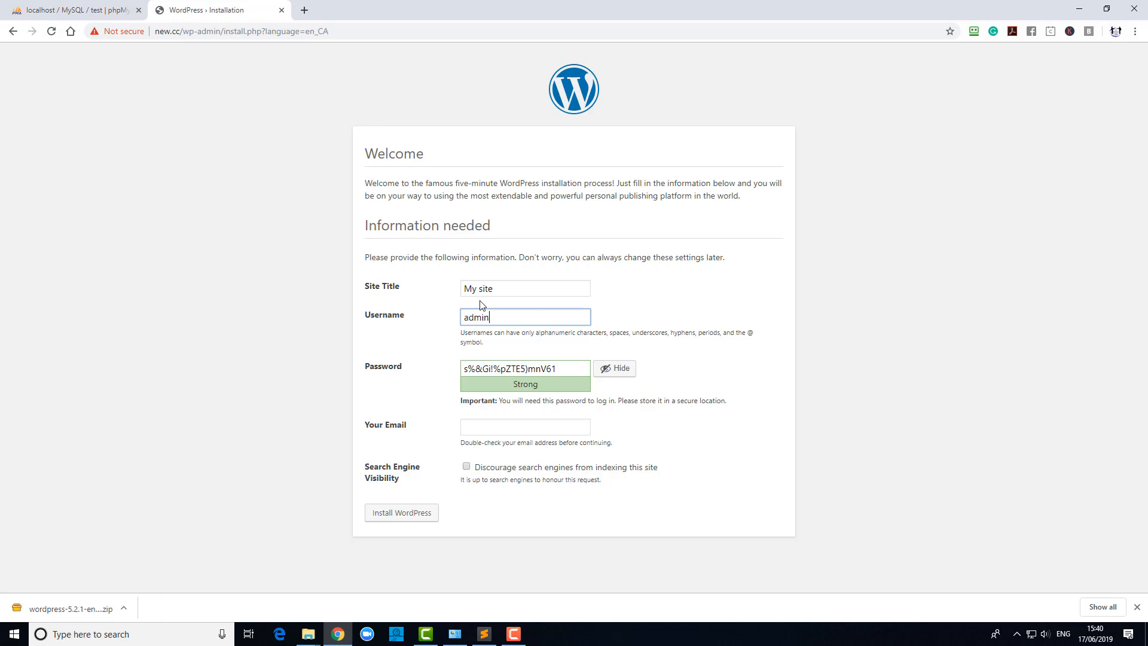
key(Tab)
text(admi)
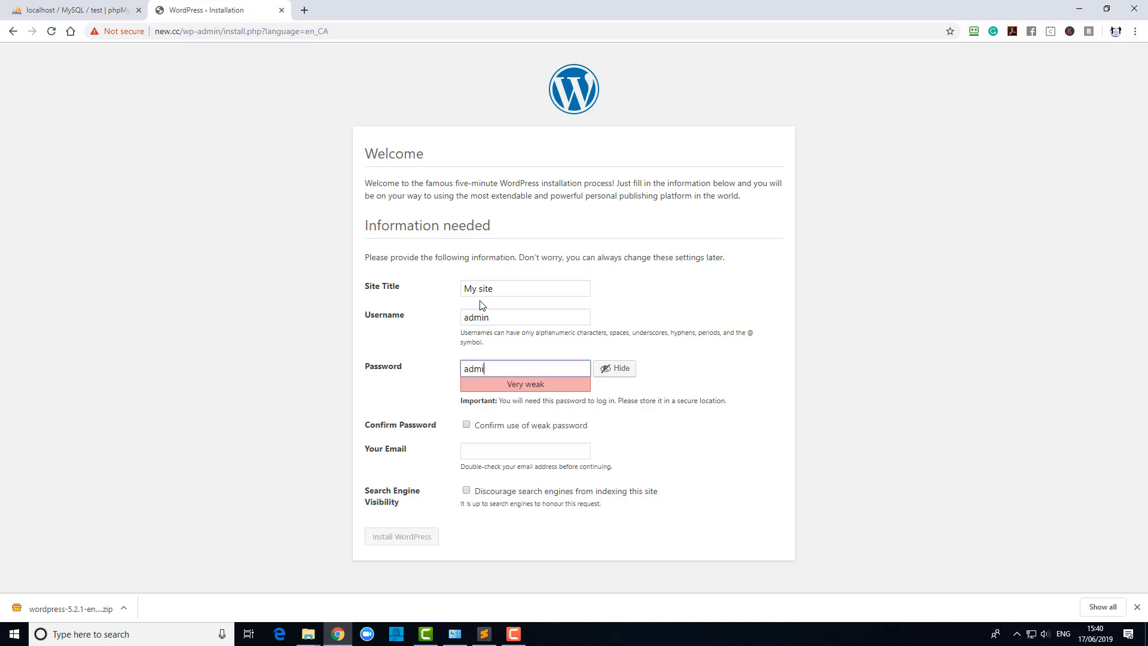
click(466, 424)
click(469, 452)
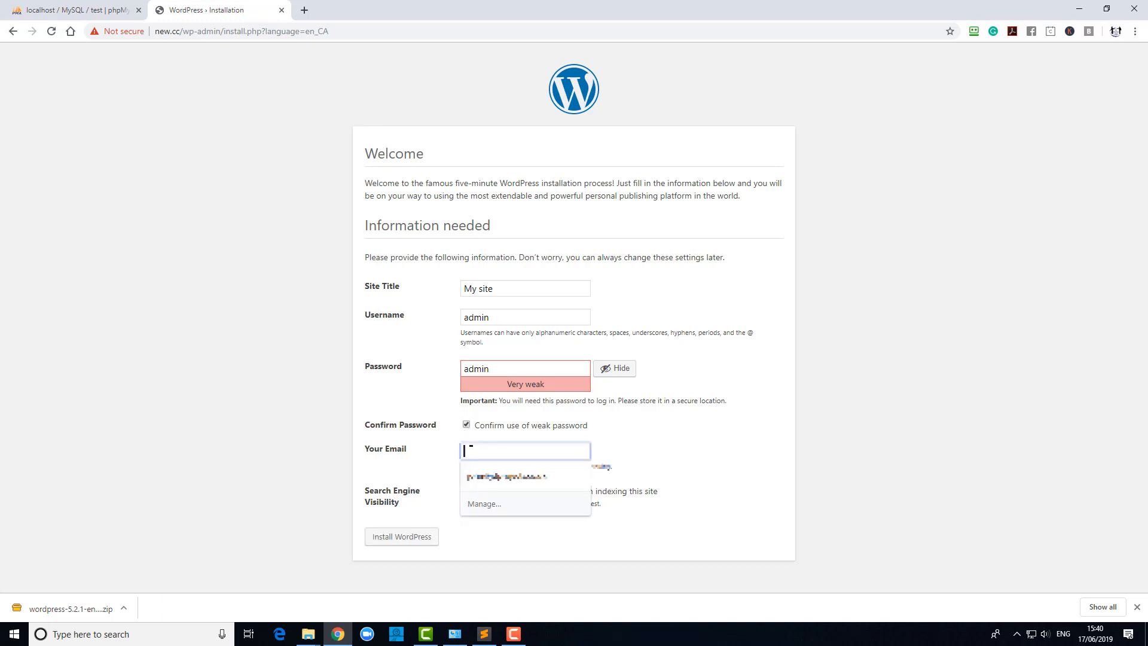
click(476, 476)
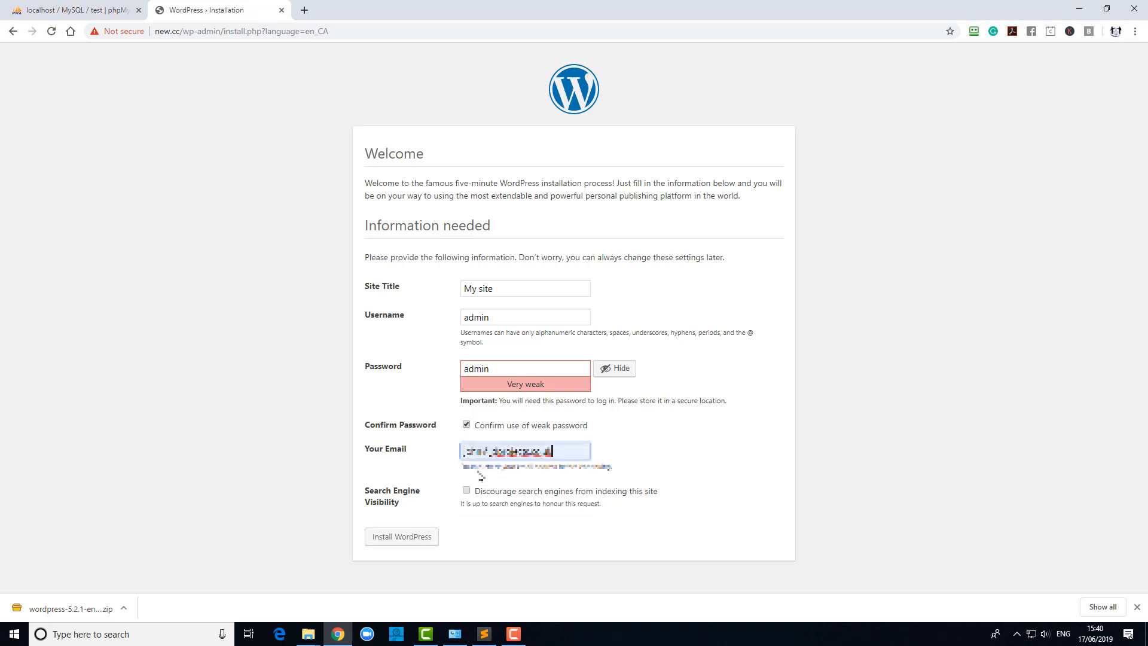
click(424, 537)
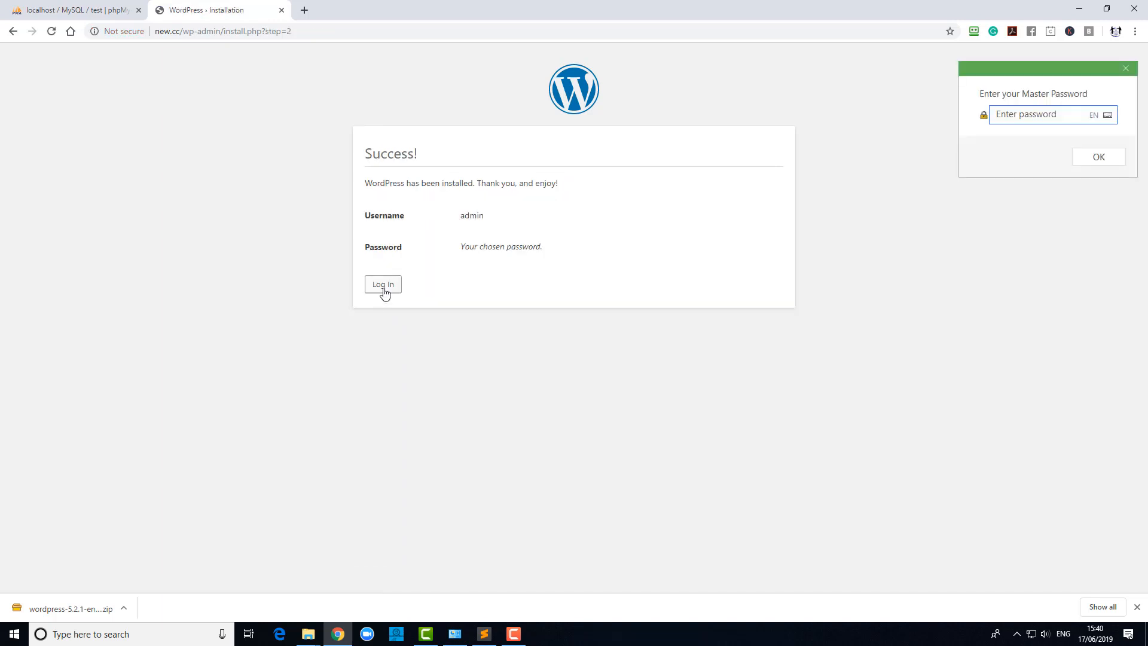
Log in as admin with the account password and Remember Me on, then visit the My site front end.
click(383, 285)
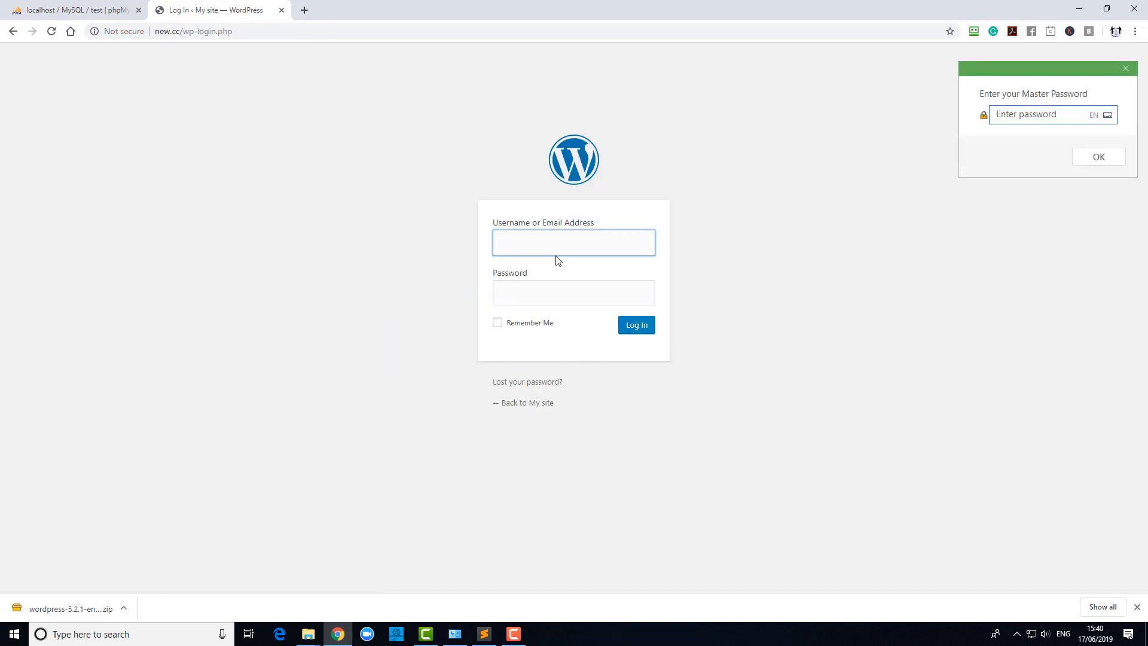
text(admin)
key(Tab)
text(admin)
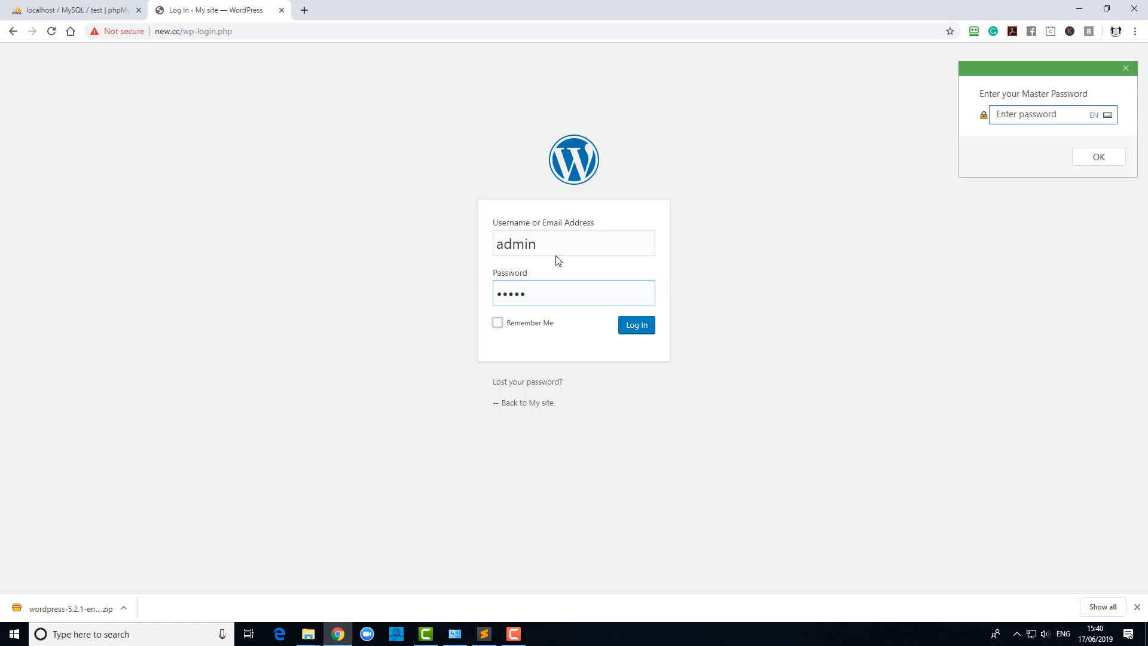
key(Tab)
key(space)
key(Return)
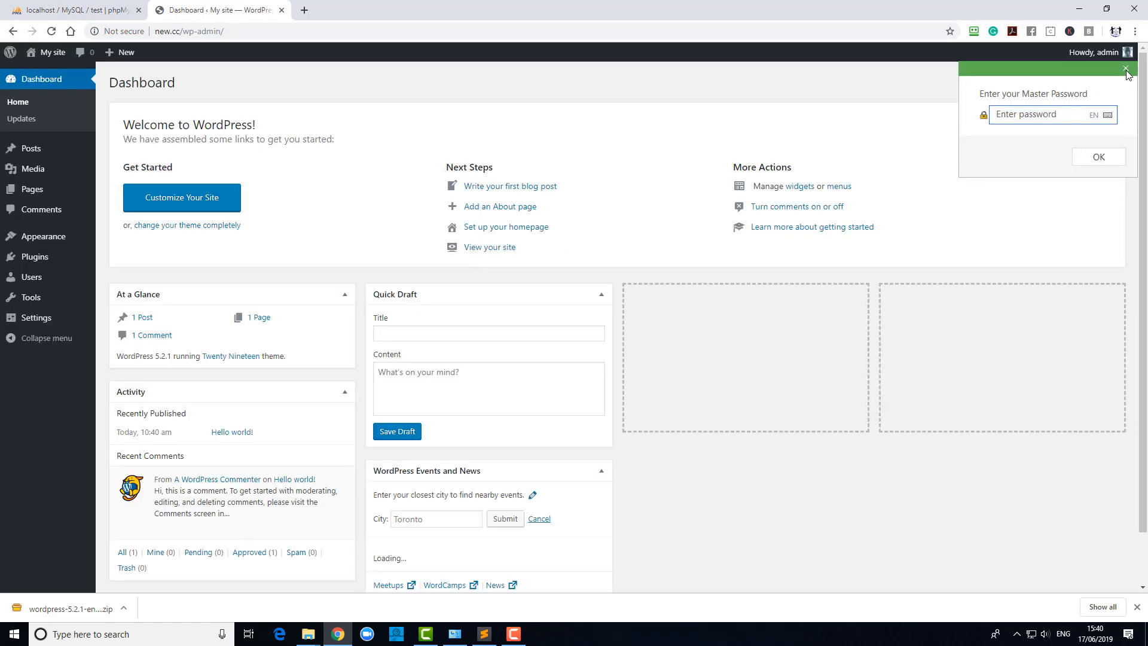
click(1126, 69)
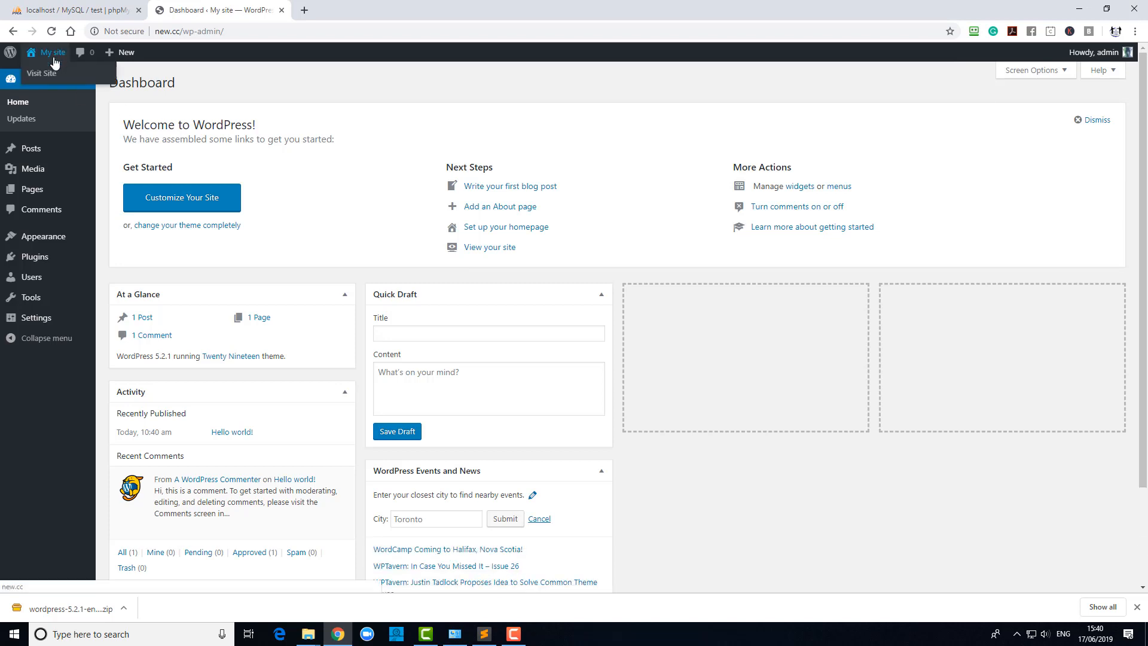
click(53, 74)
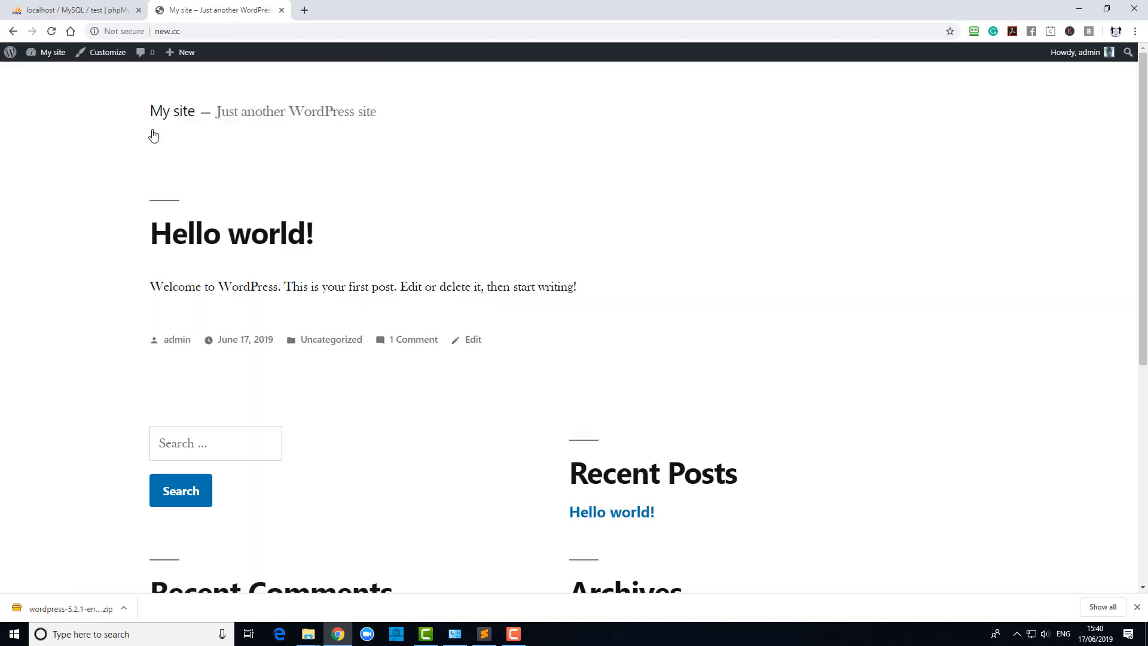